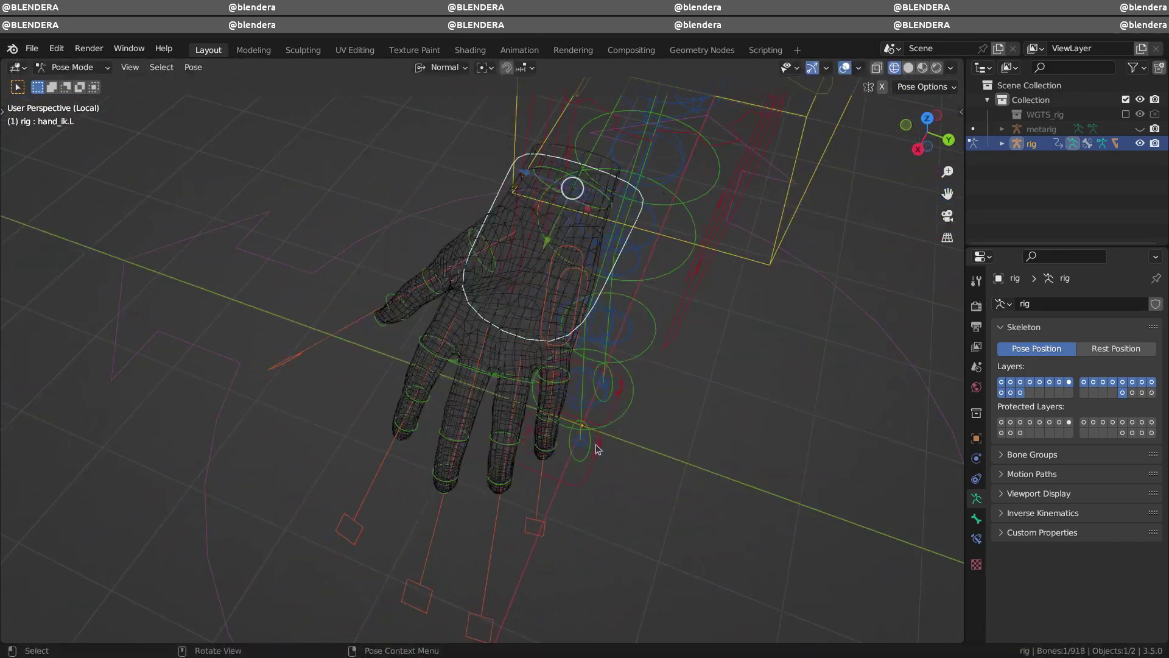
Rotate the hand IK control to preview the finished rig, then return to the metarig scene
key(r)
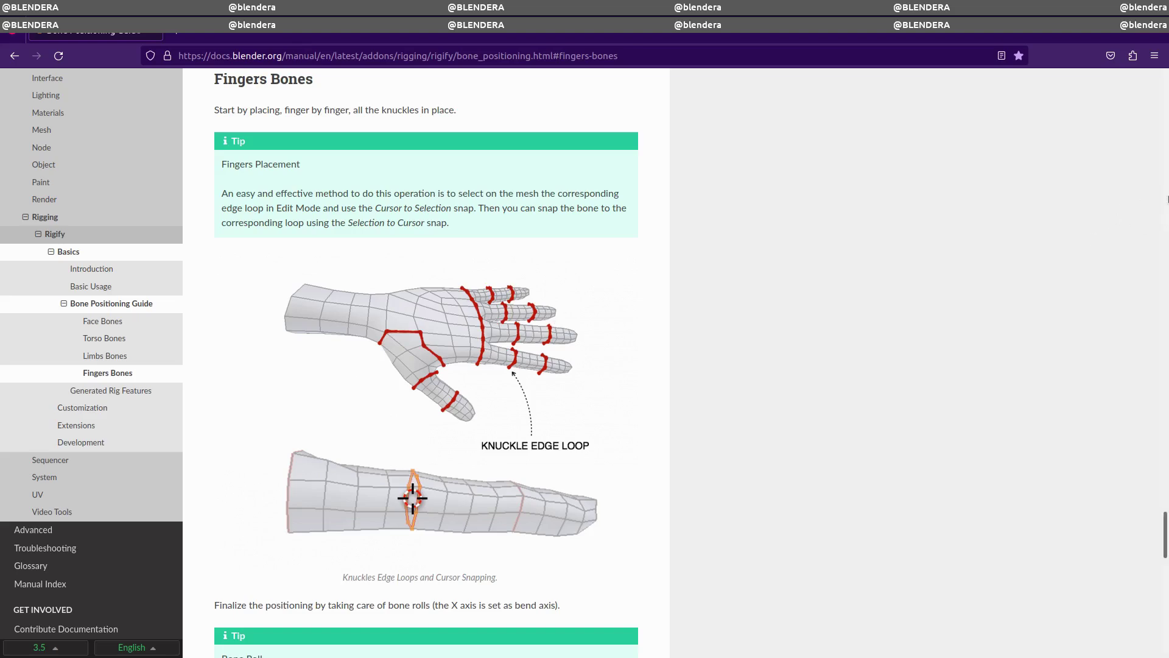
drag(1166, 534, 1166, 605)
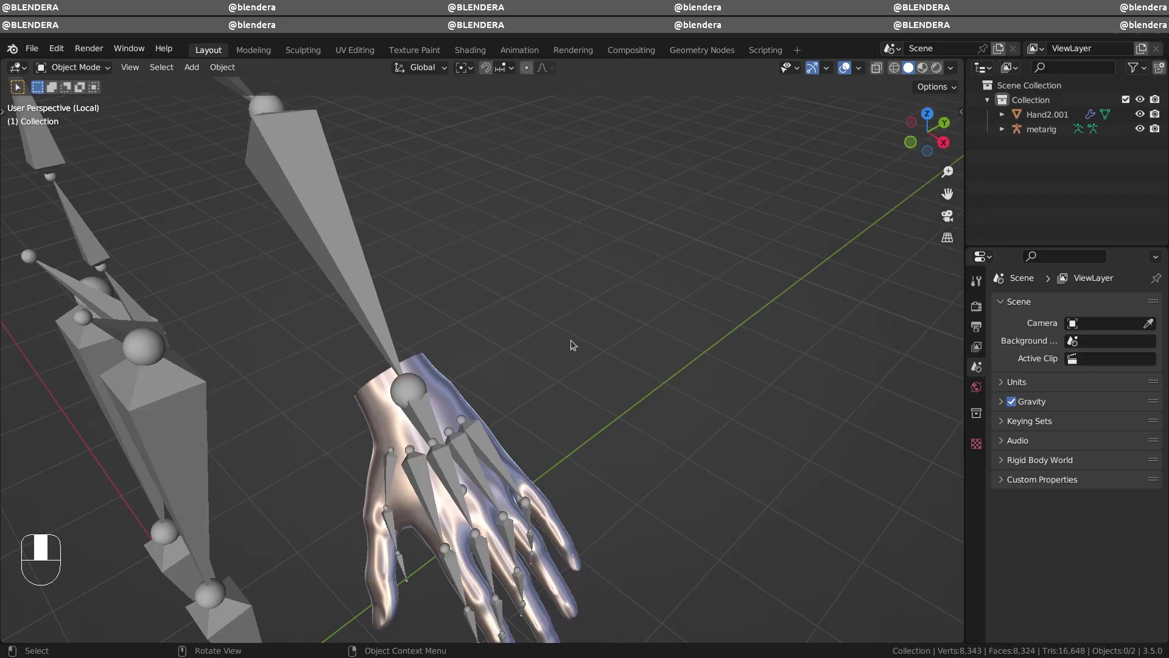
From top view, select the hand mesh Hand2.001 and edit it around the knuckle loops
shift+middle_drag(589, 393, 597, 308)
key(KP_7)
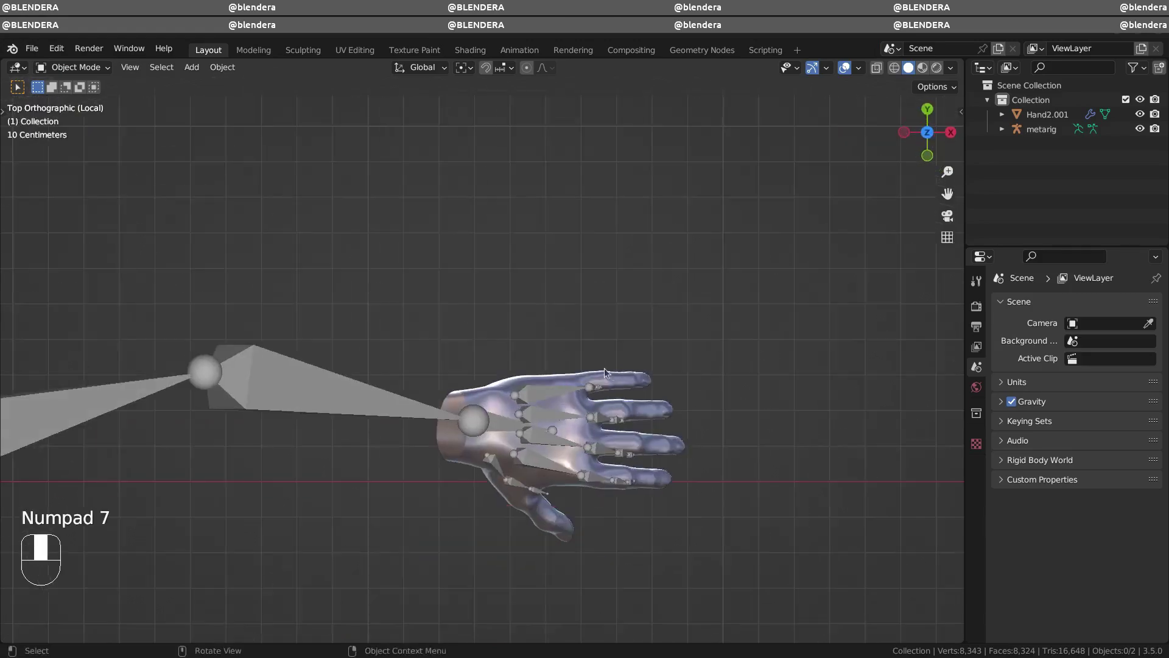
mouse_move(605, 368)
ctrl+middle_down()
mouse_move(617, 346)
mouse_move(559, 352)
mouse_move(613, 260)
mouse_move(522, 195)
mouse_move(640, 344)
mouse_move(602, 369)
ctrl+middle_up()
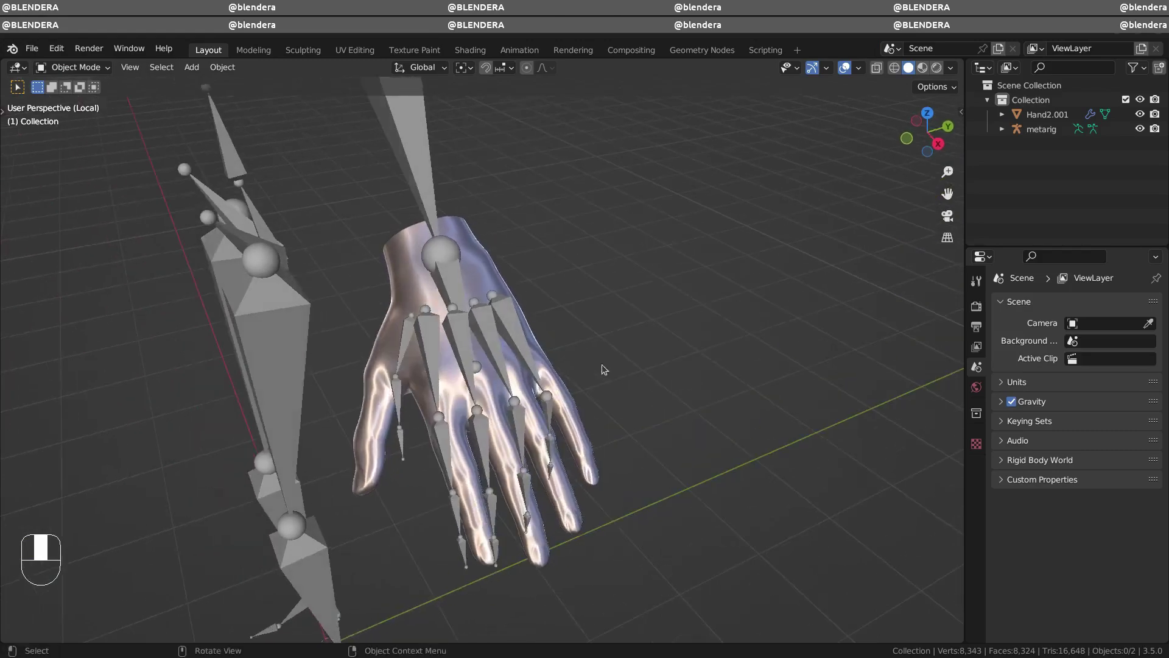
click(583, 461)
key(Tab)
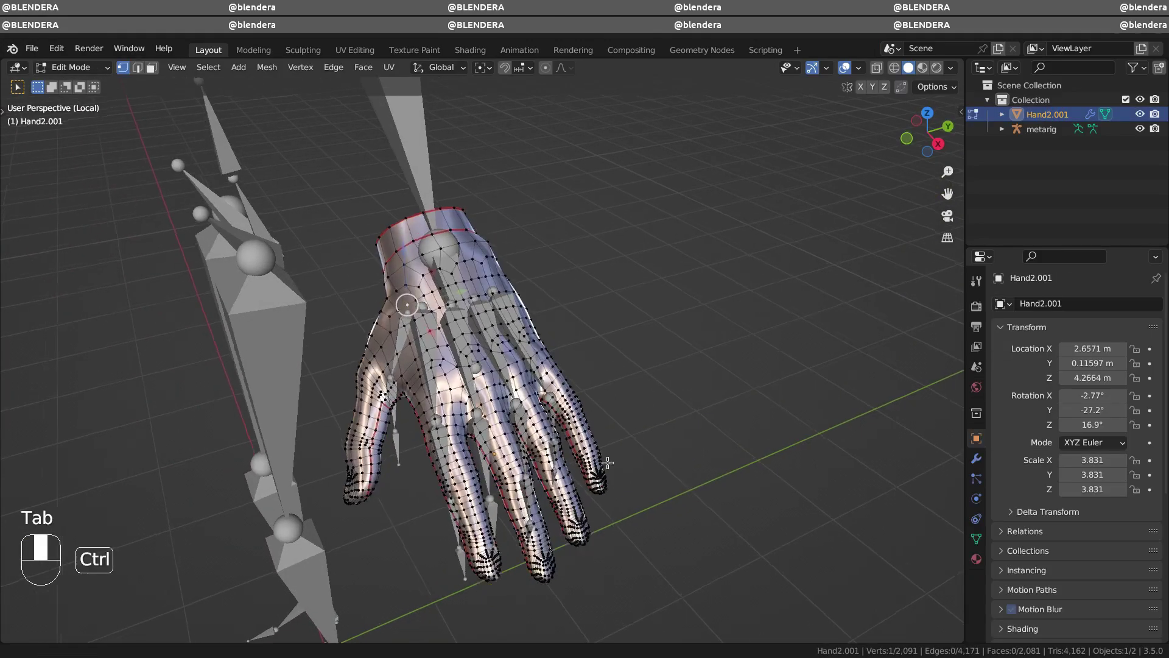
mouse_move(558, 519)
ctrl+middle_down()
mouse_move(640, 397)
mouse_move(548, 359)
ctrl+middle_up()
scroll(507, 347, up, 3)
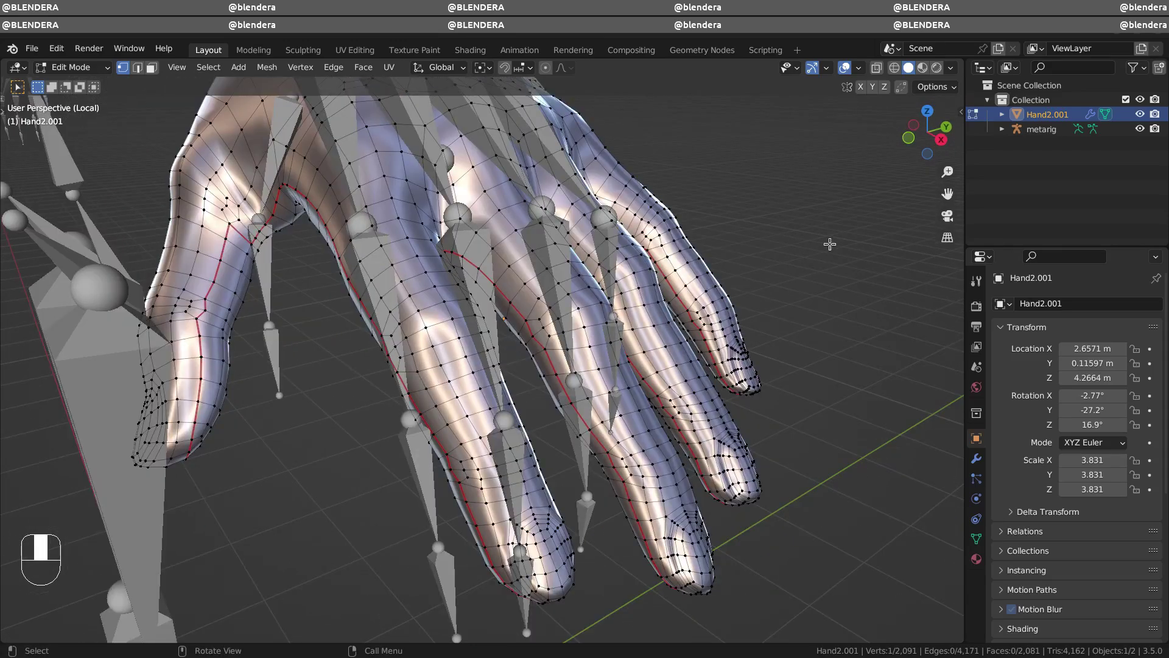
middle_drag(830, 245, 723, 249)
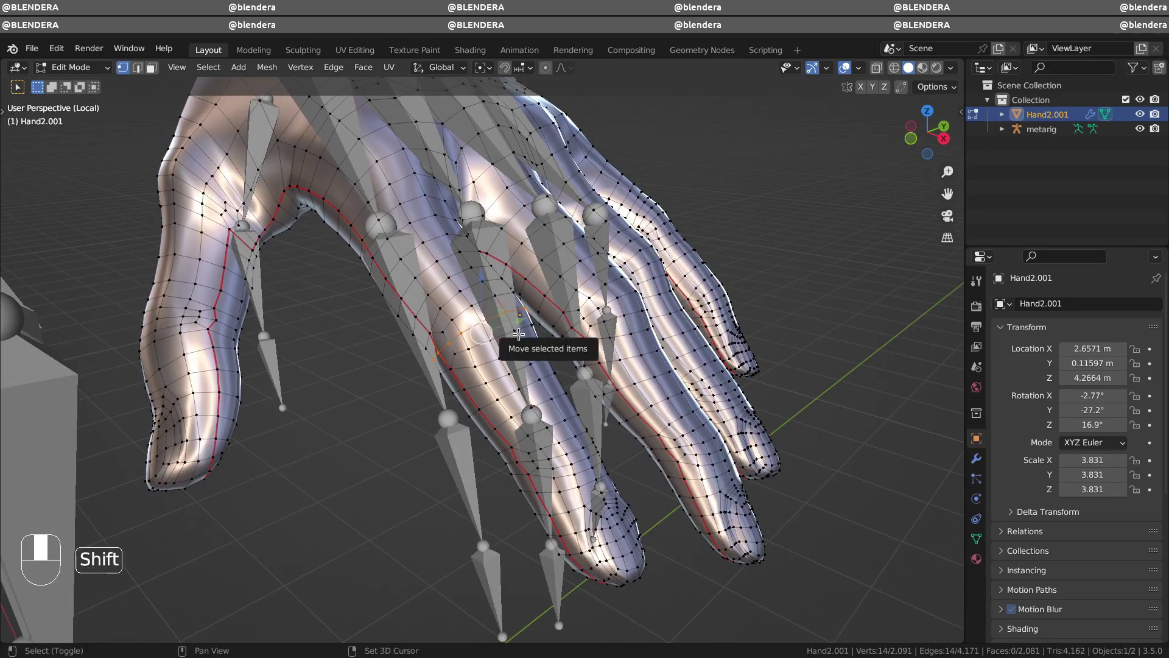
Snap the 3D cursor to the selected knuckle edge loop
key(shift+s)
click(515, 416)
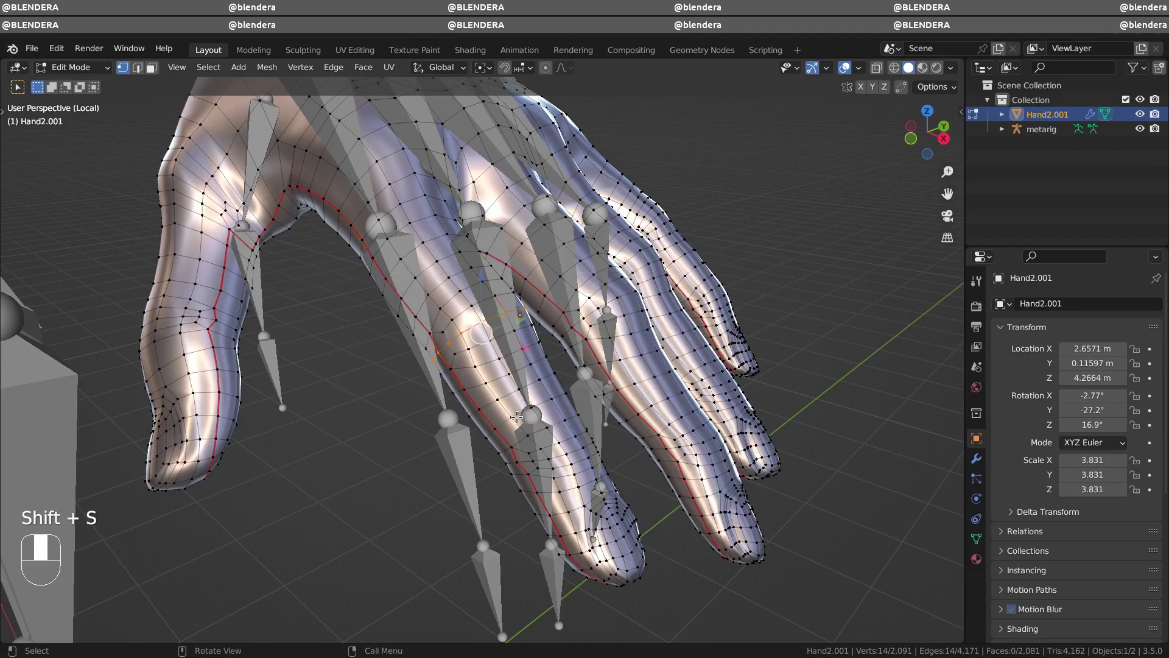
key(Tab)
mouse_move(508, 413)
middle_down()
mouse_move(495, 393)
mouse_move(535, 488)
mouse_move(426, 510)
middle_up()
key(Tab)
Snap the first metarig knuckle joint onto the 3D cursor
key(Tab)
click(437, 503)
key(Tab)
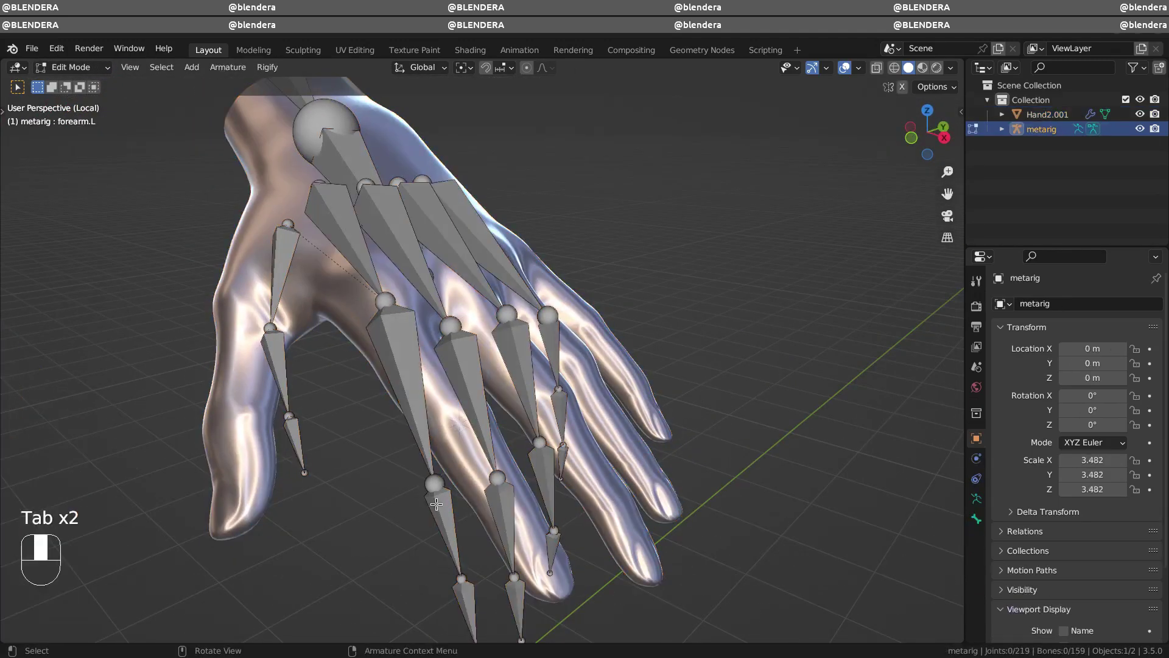
key(shift+s)
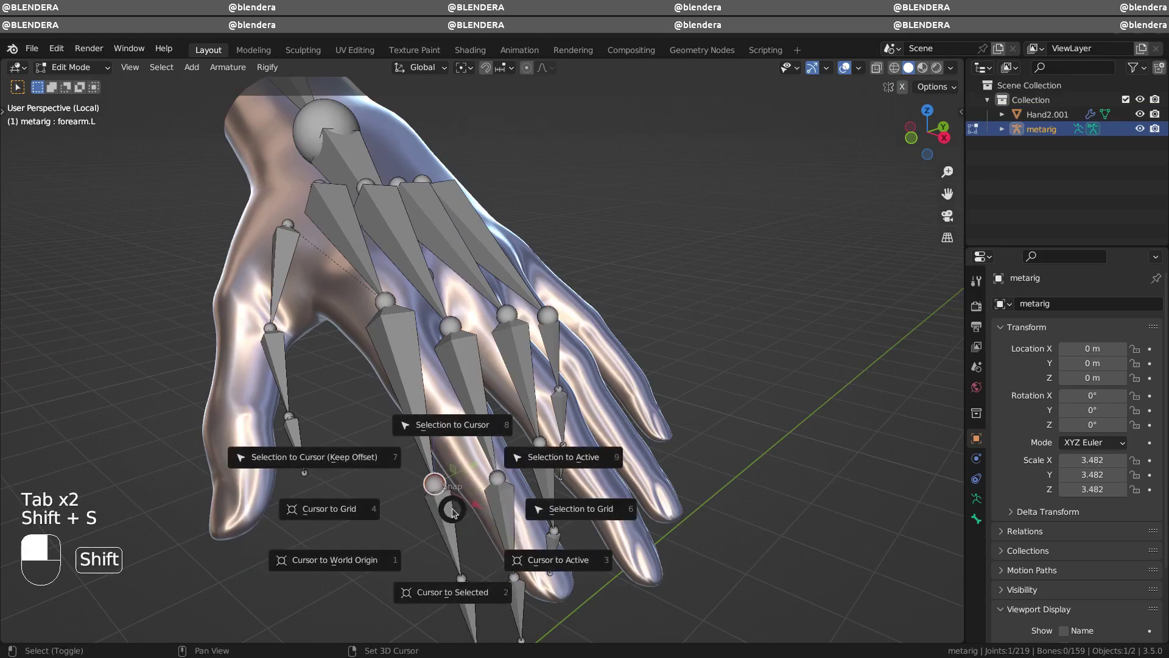
click(450, 431)
mouse_move(449, 432)
middle_down()
mouse_move(527, 501)
mouse_move(528, 427)
mouse_move(548, 500)
mouse_move(689, 532)
middle_up()
Move the 3D cursor to the next knuckle loop on the hand mesh
key(Tab)
click(527, 427)
key(Tab)
alt+middle_click(583, 377)
key(shift+s)
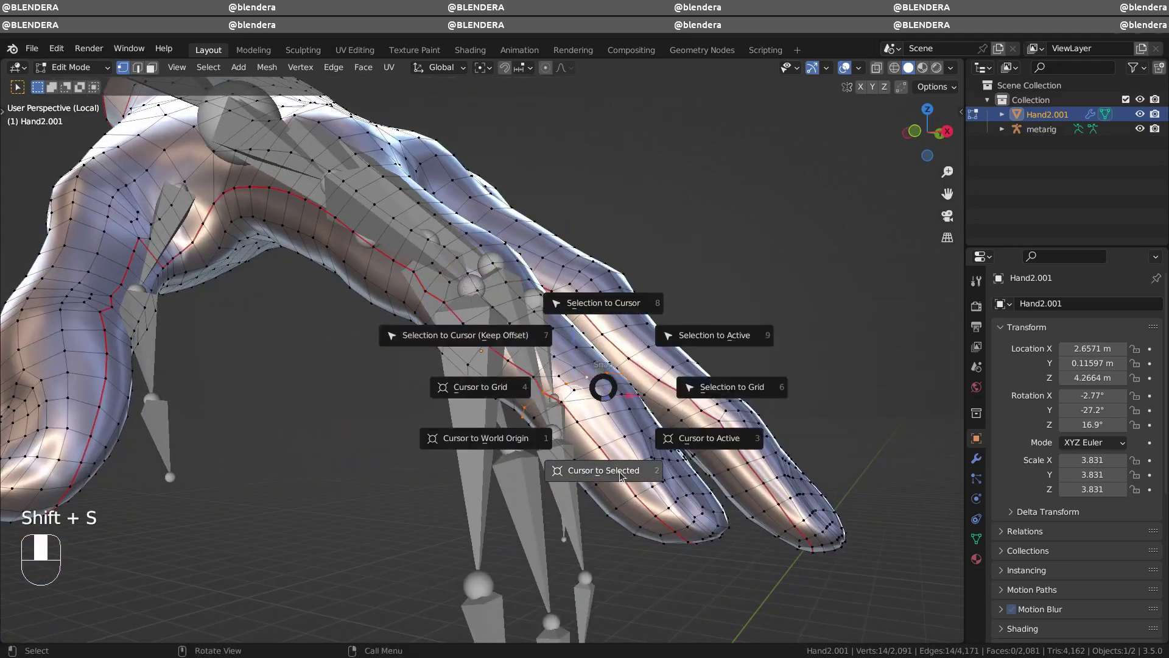
click(622, 415)
key(Tab)
Snap the second finger knuckle joint onto the 3D cursor
ctrl+click(568, 401)
key(Tab)
middle_drag(461, 514, 426, 539)
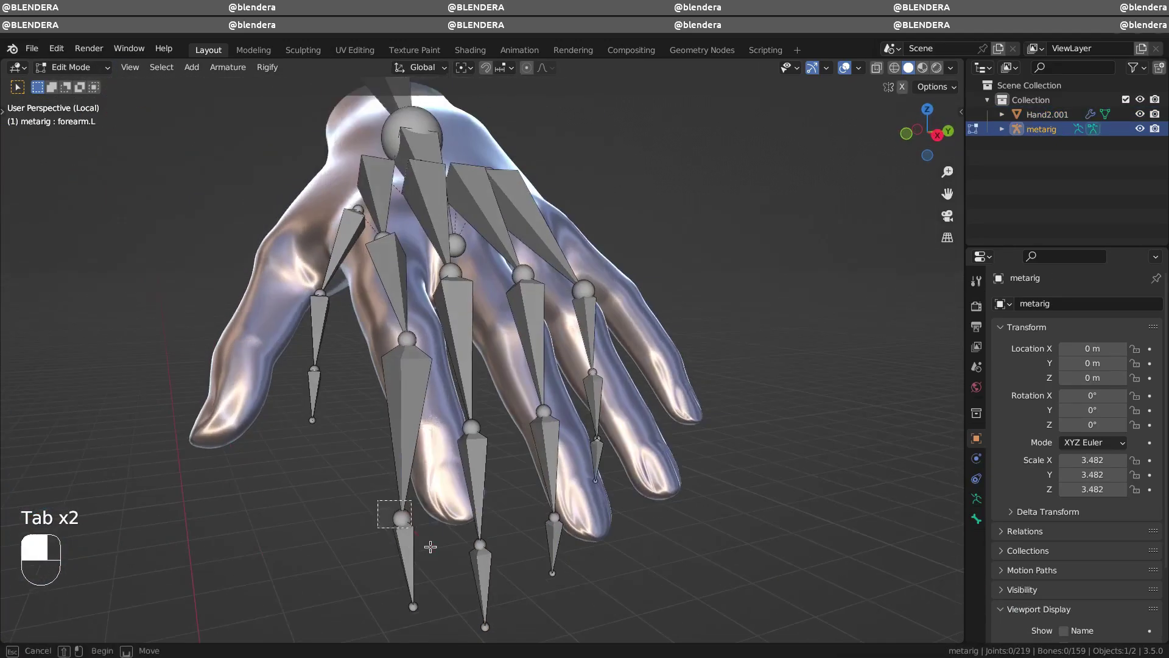
click(426, 536)
key(shift+s)
click(466, 434)
mouse_move(466, 435)
middle_down()
mouse_move(517, 481)
mouse_move(650, 391)
mouse_move(706, 464)
mouse_move(712, 543)
middle_up()
Snap another knuckle joint onto the cursor placed at the next loop
key(Tab)
click(524, 444)
key(Tab)
key(Tab)
click(608, 418)
key(Tab)
middle_drag(609, 417, 315, 527)
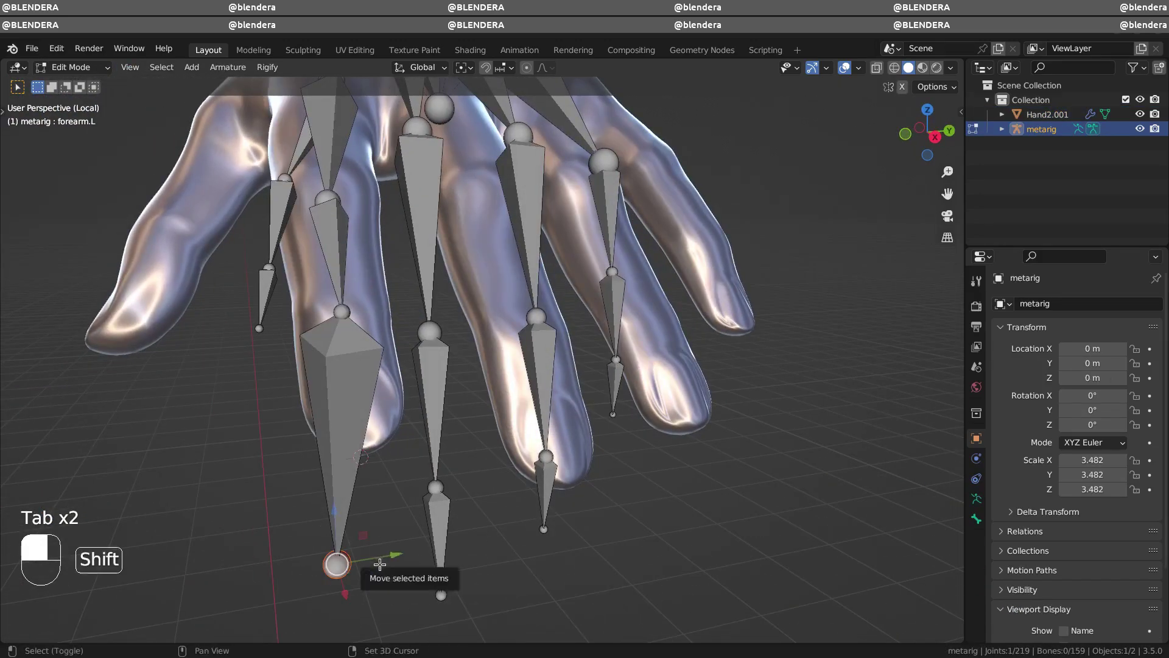
key(shift+s)
click(378, 472)
mouse_move(378, 473)
middle_down()
mouse_move(535, 378)
mouse_move(500, 381)
middle_up()
Nudge the knuckle joints into place, checking them from the front view
shift+click(500, 382)
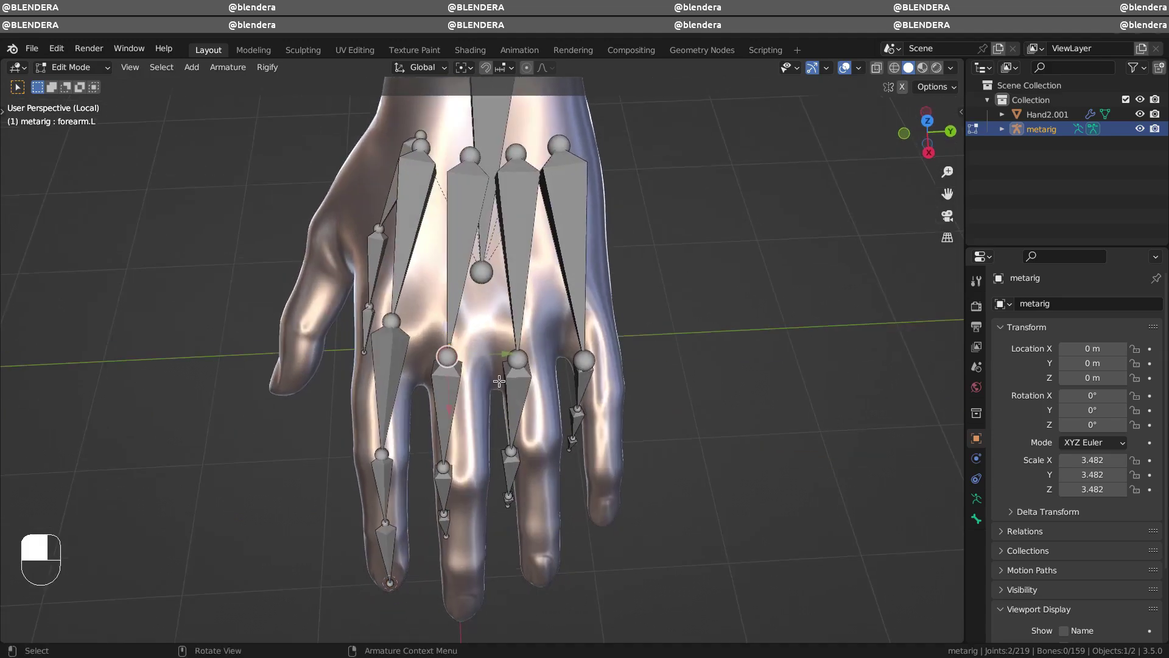
click(635, 319)
mouse_move(634, 319)
middle_down()
mouse_move(721, 341)
mouse_move(589, 350)
mouse_move(570, 412)
mouse_move(463, 386)
middle_up()
key(KP_1)
click(585, 341)
key(KP_1)
click(559, 398)
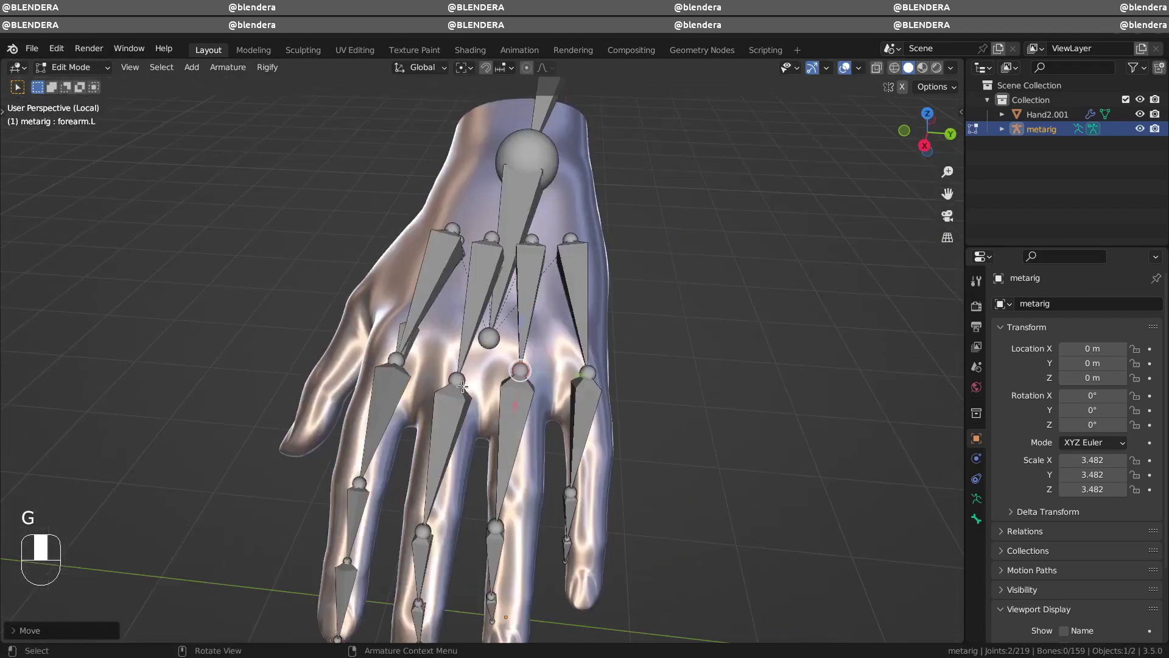
key(KP_1)
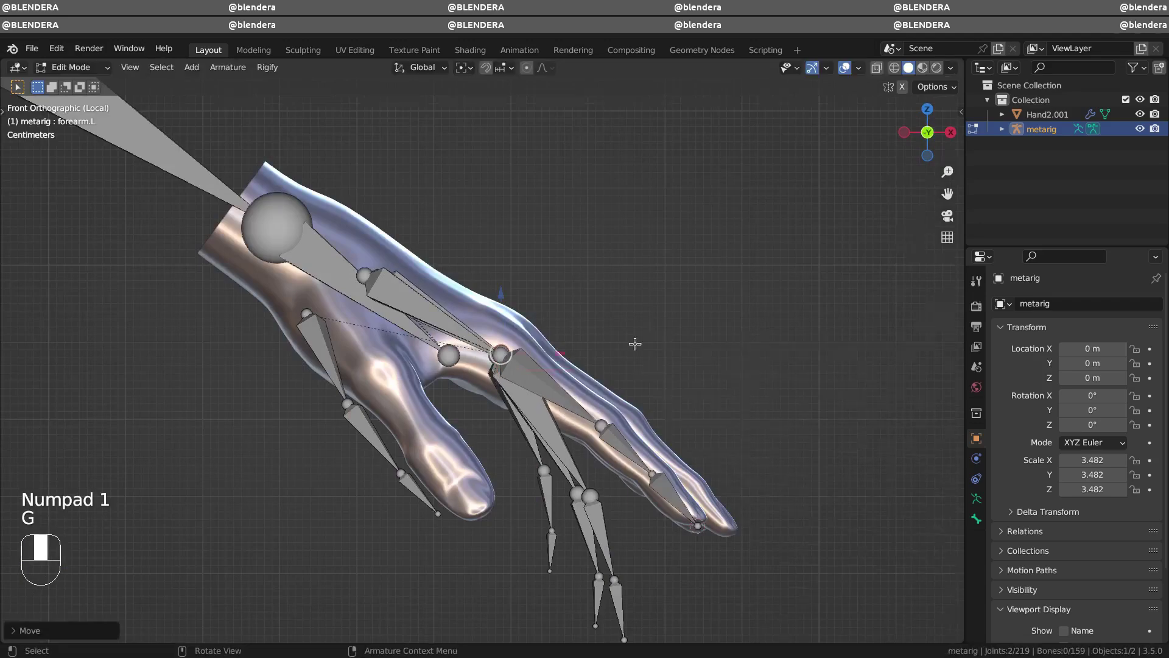
mouse_move(635, 345)
middle_down()
mouse_move(644, 386)
mouse_move(691, 397)
mouse_move(616, 431)
mouse_move(438, 443)
middle_up()
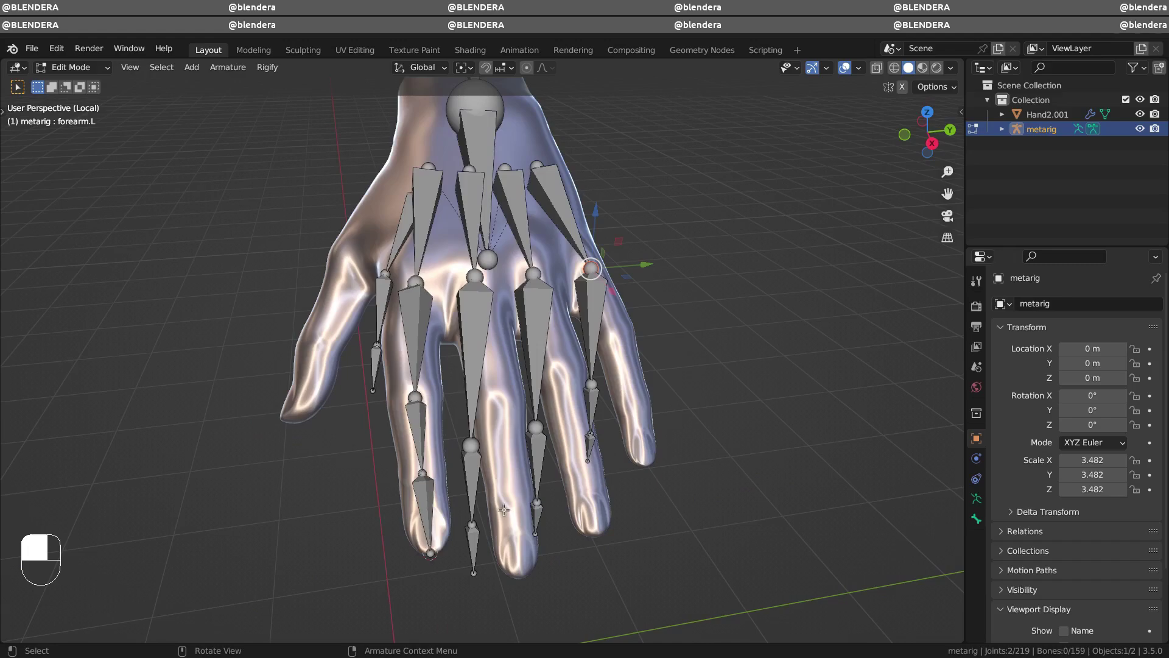
Set the transform orientation to Normal and adjust the pivot for the finger bones
middle_drag(503, 510, 424, 458)
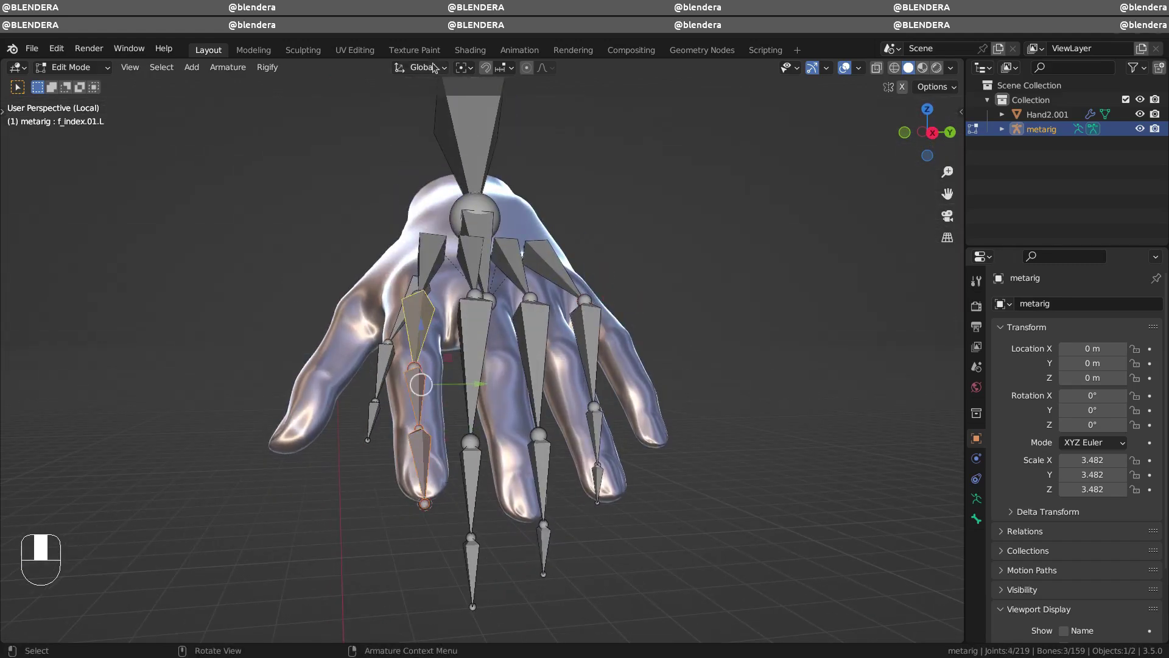
click(412, 144)
click(466, 64)
mouse_move(499, 256)
middle_down()
mouse_move(526, 404)
mouse_move(444, 292)
mouse_move(427, 180)
middle_up()
key(s)
Recalculate the index finger bones' roll to Global -Z Axis, then deselect all
click(228, 67)
mouse_move(247, 83)
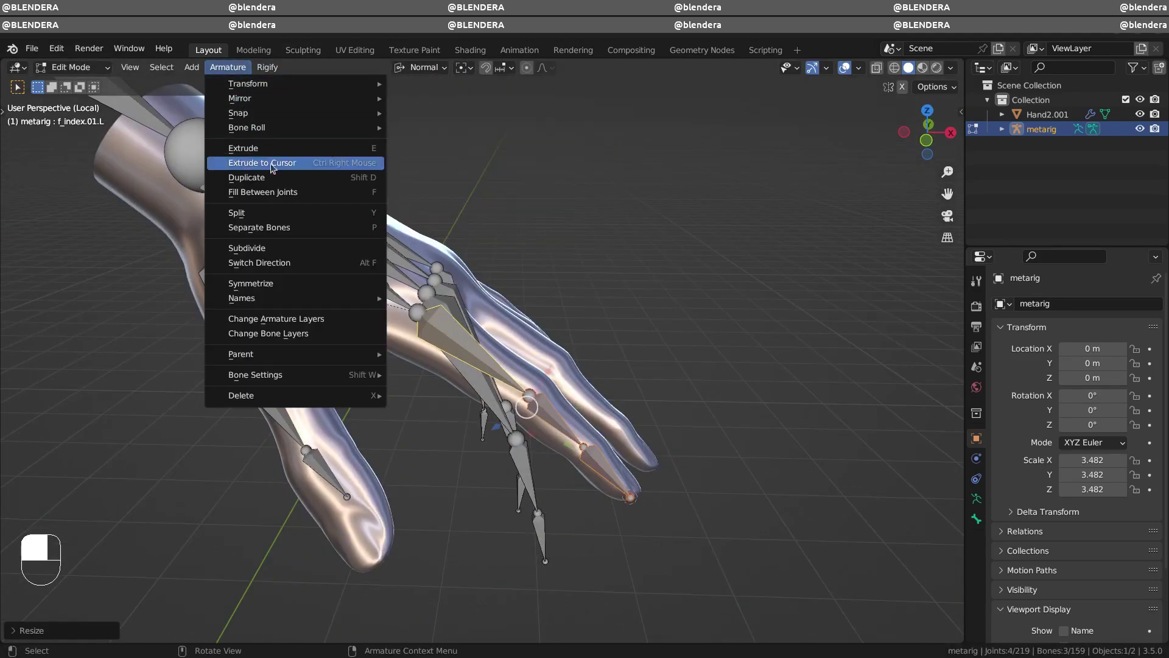
key(Escape)
click(235, 67)
mouse_move(247, 126)
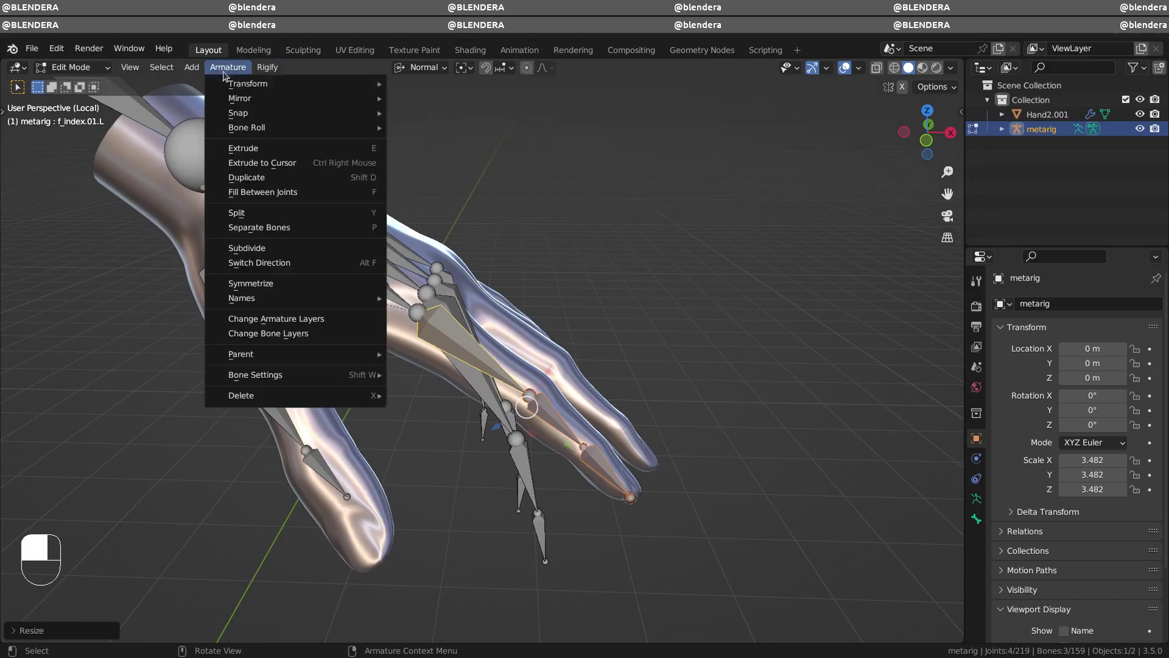
mouse_move(441, 126)
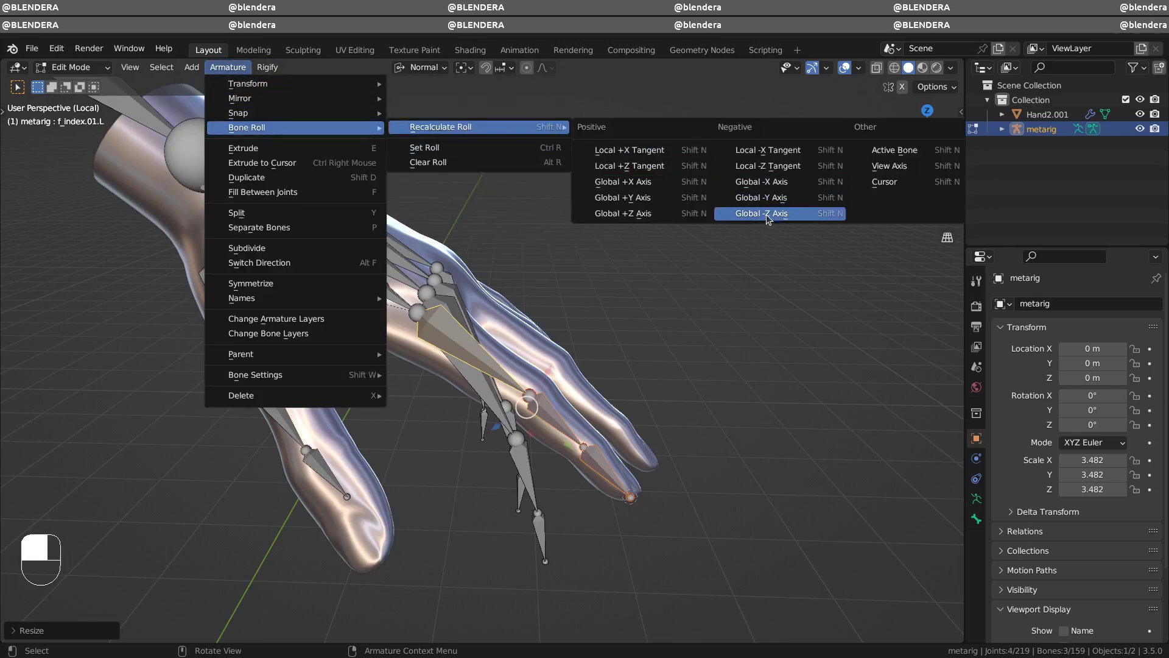
click(772, 218)
click(707, 277)
mouse_move(707, 276)
middle_down()
mouse_move(512, 395)
mouse_move(616, 367)
middle_up()
Select the middle fingertip bone and place the 3D cursor at its knuckle loop
key(KP_1)
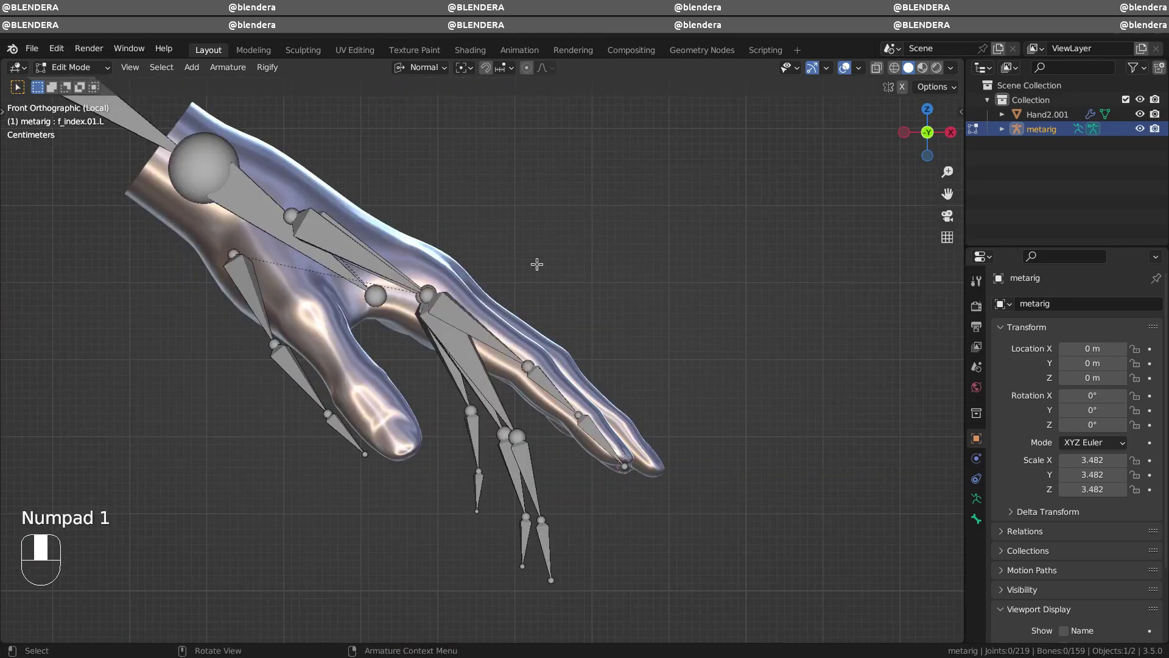
middle_drag(458, 479, 457, 549)
click(456, 548)
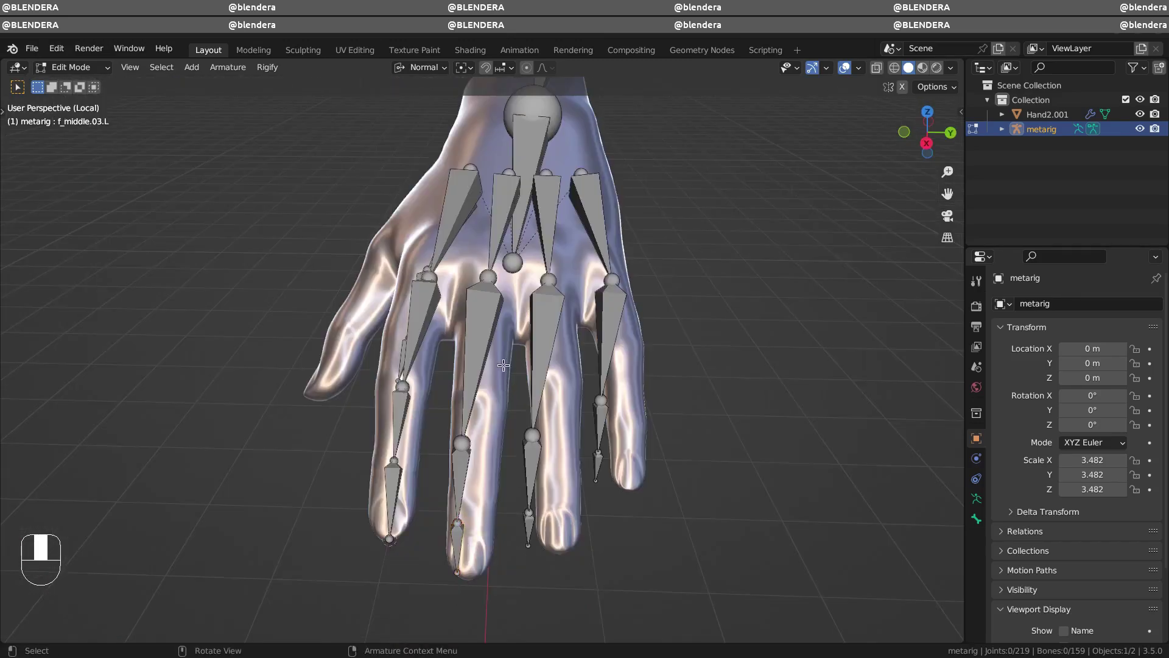
middle_drag(503, 365, 539, 396)
key(Tab)
click(539, 396)
key(Tab)
scroll(539, 396, up, 3)
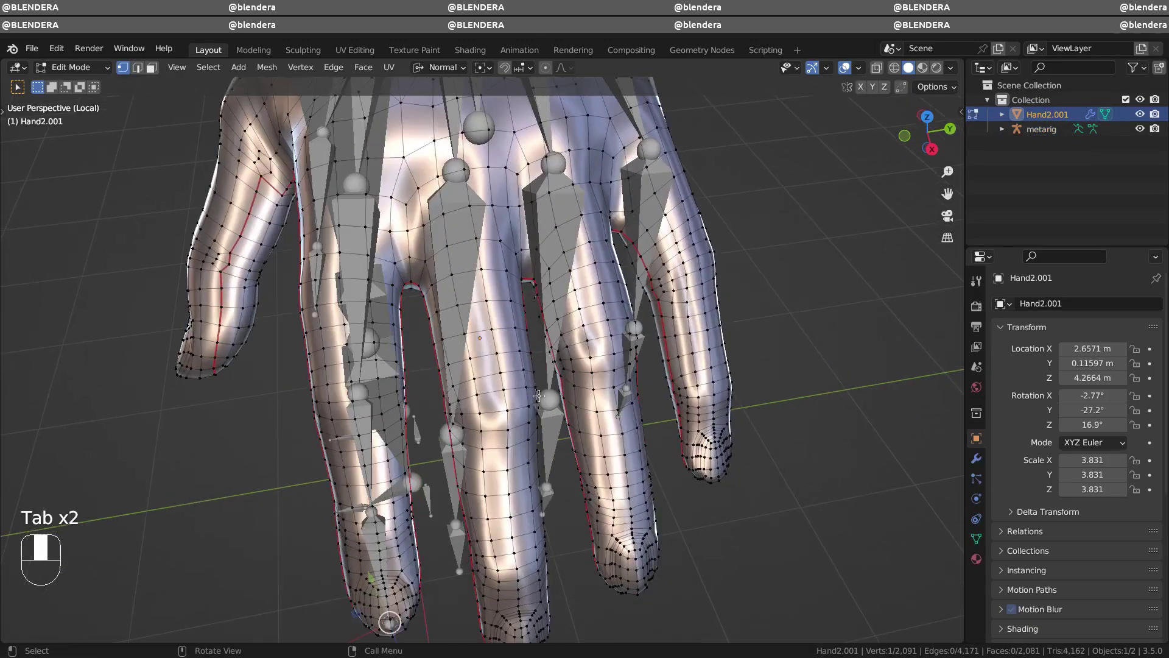
click(550, 483)
mouse_move(550, 483)
middle_down()
mouse_move(467, 458)
mouse_move(466, 500)
mouse_move(438, 464)
middle_up()
key(Tab)
Snap the middle finger joint onto the 3D cursor
key(Tab)
key(Tab)
click(467, 501)
Move the cursor to the next middle-finger loop and snap that joint onto it
key(Tab)
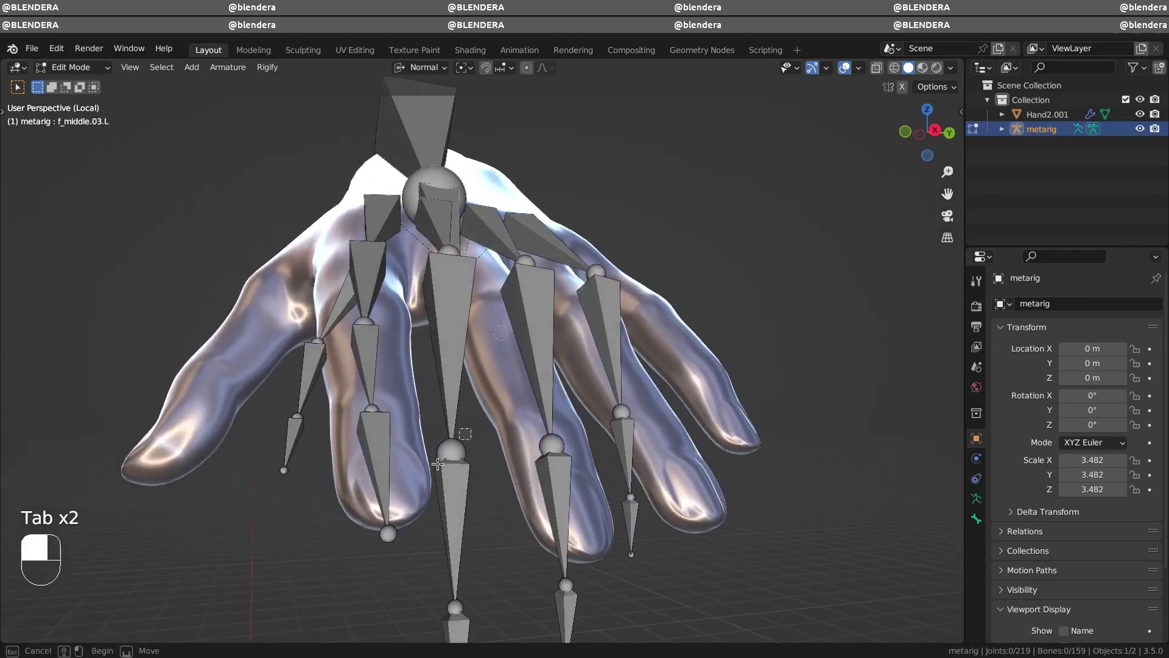
click(492, 356)
key(Tab)
mouse_move(492, 357)
middle_down()
mouse_move(504, 410)
mouse_move(570, 421)
mouse_move(521, 436)
middle_up()
click(504, 411)
key(Tab)
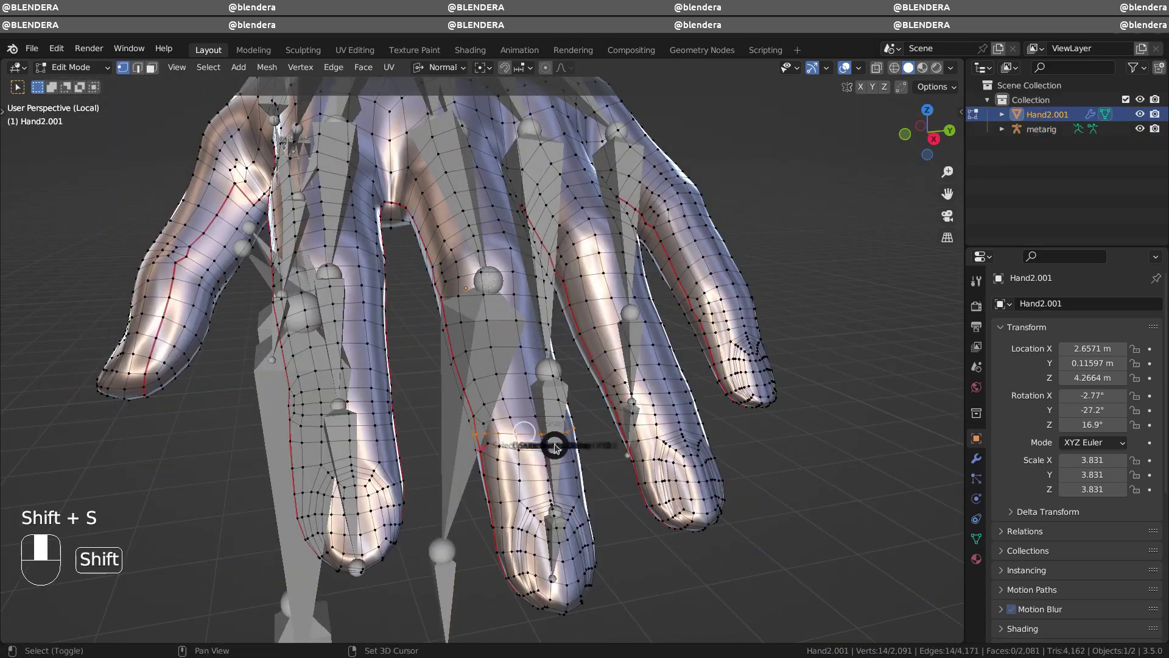
click(559, 532)
key(Tab)
shift+click(469, 483)
key(Tab)
middle_drag(470, 483, 475, 487)
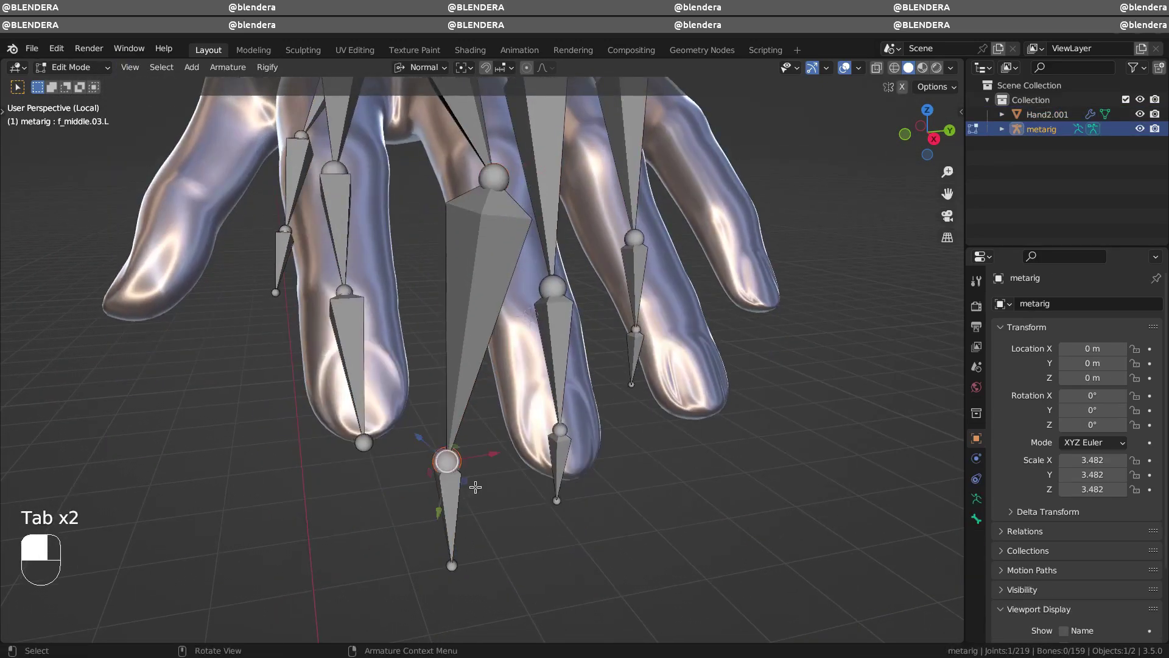
key(shift+s)
click(481, 405)
key(Tab)
Snap the middle fingertip joint onto the cursor at the fingertip loop
click(542, 299)
key(Tab)
mouse_move(542, 299)
middle_down()
mouse_move(551, 277)
mouse_move(551, 334)
middle_up()
click(542, 299)
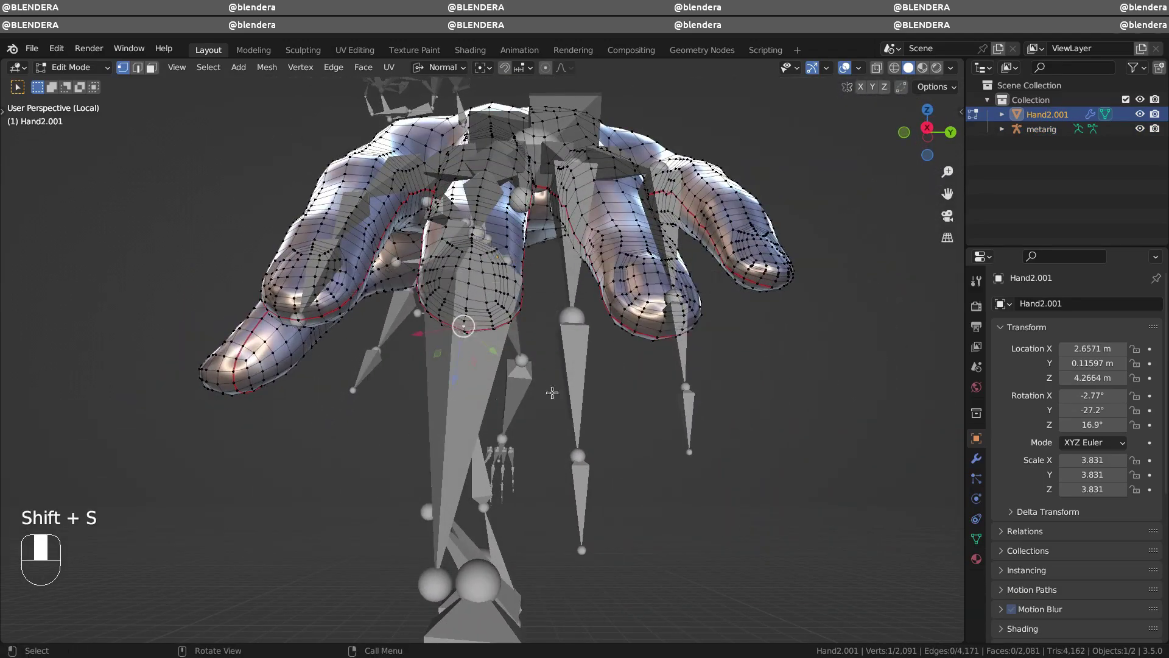
key(Tab)
middle_drag(552, 392, 463, 463)
click(414, 463)
key(Tab)
drag(469, 587, 387, 498)
click(432, 538)
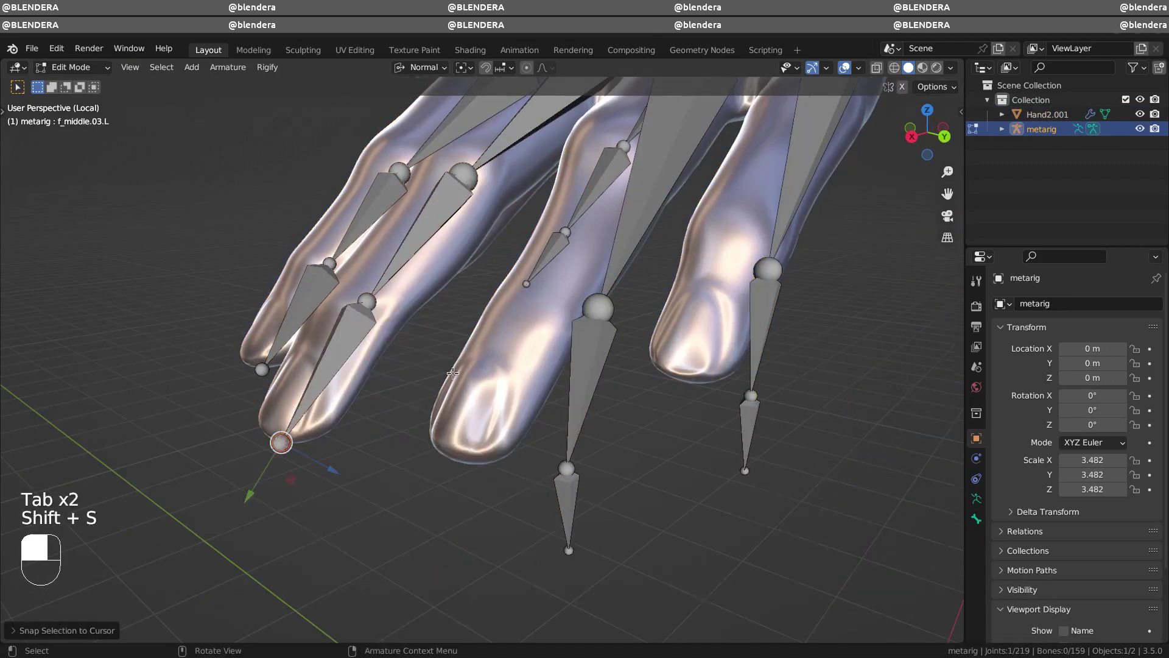
mouse_move(432, 539)
middle_down()
mouse_move(635, 437)
mouse_move(609, 414)
mouse_move(535, 399)
mouse_move(528, 424)
middle_up()
key(Tab)
key(Tab)
Select the middle finger bone chain and recalculate its roll
mouse_move(465, 295)
middle_down()
mouse_move(534, 271)
mouse_move(523, 316)
middle_up()
key(shift+bracketleft)
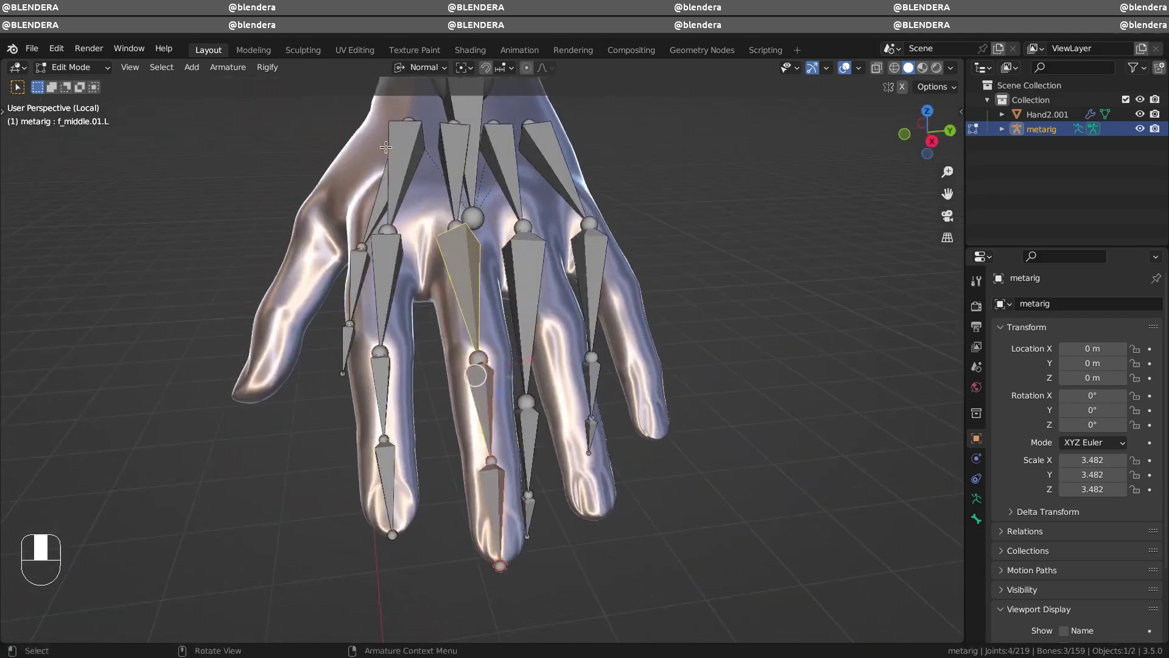
click(227, 67)
mouse_move(441, 127)
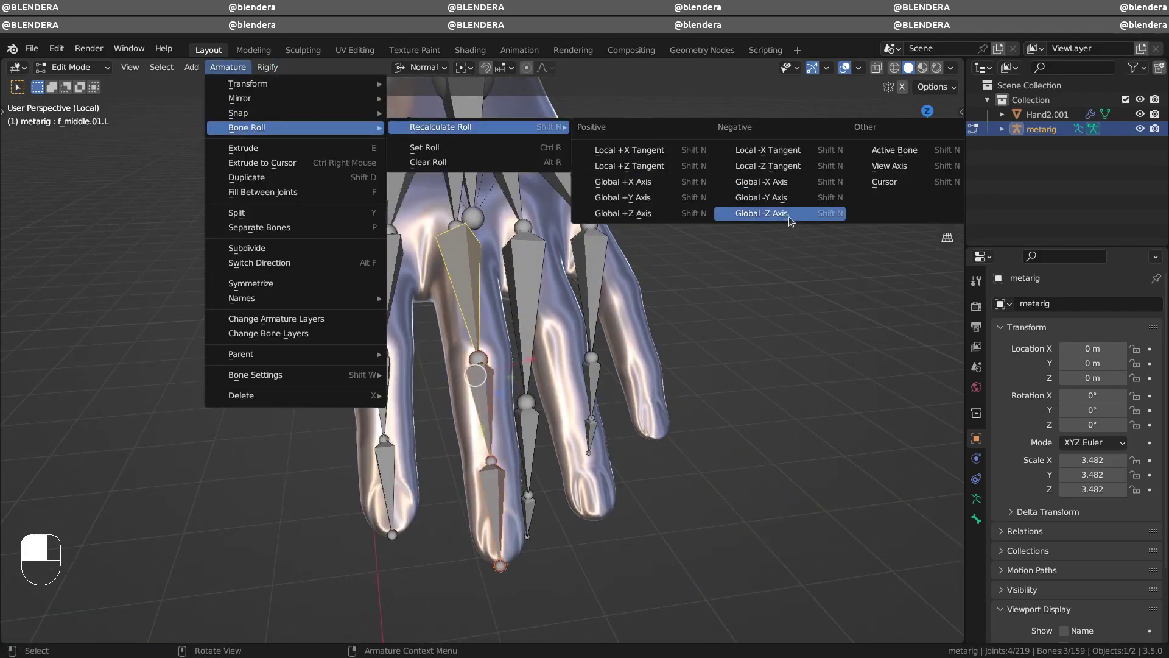
click(788, 216)
middle_drag(788, 216, 439, 59)
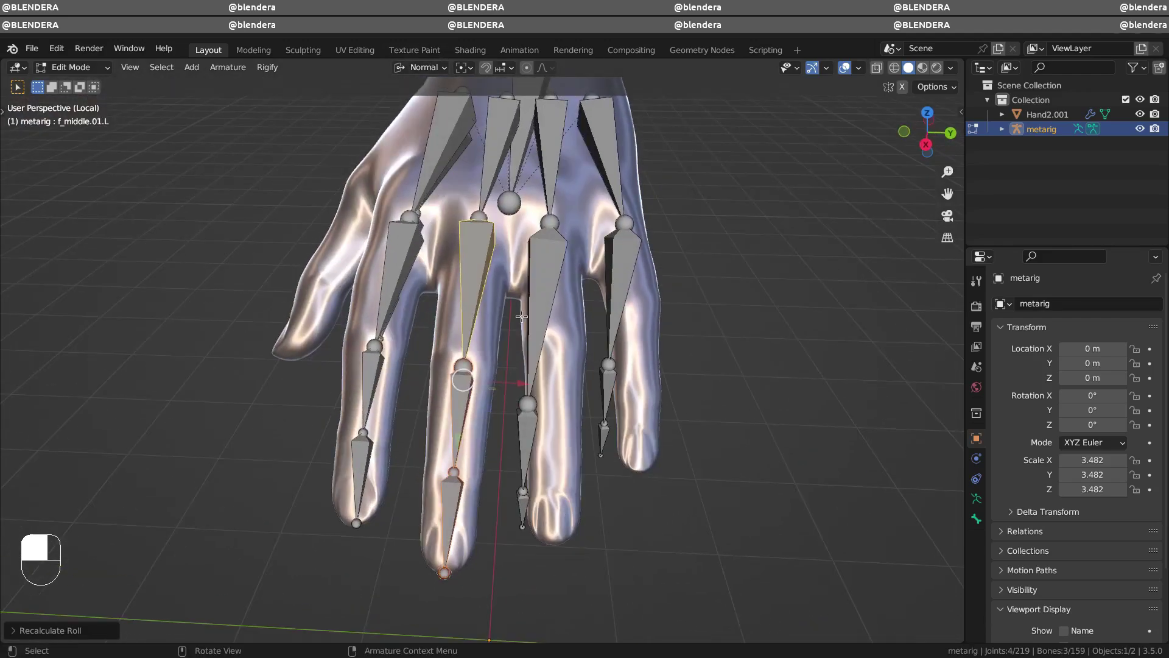
mouse_move(521, 414)
middle_down()
mouse_move(790, 287)
mouse_move(669, 272)
mouse_move(579, 398)
mouse_move(553, 331)
mouse_move(497, 431)
mouse_move(421, 465)
middle_up()
Snap a ring finger bone joint onto a selected vertex of the hand mesh via the 3D cursor
key(Tab)
click(548, 416)
key(Tab)
click(550, 357)
key(Tab)
key(shift+s)
click(550, 304)
key(Tab)
click(517, 390)
key(Tab)
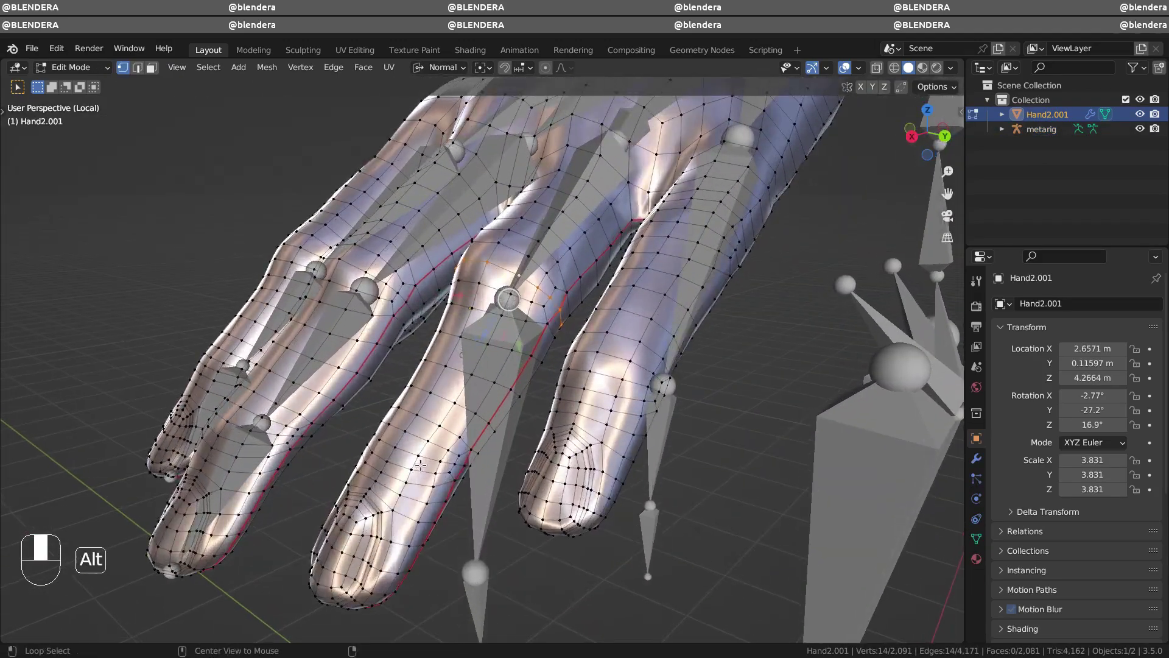
Snap the next ring finger joint onto the next vertex along the finger
key(shift+s)
click(459, 550)
key(Tab)
click(457, 462)
key(Tab)
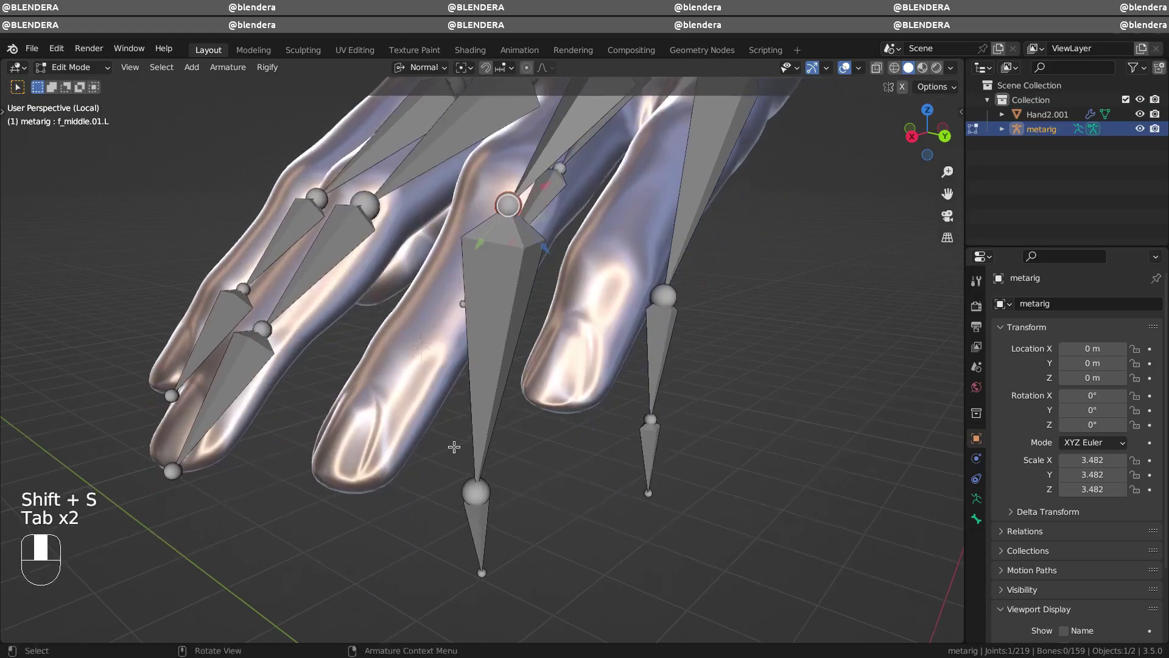
click(508, 511)
key(Tab)
click(463, 304)
key(Tab)
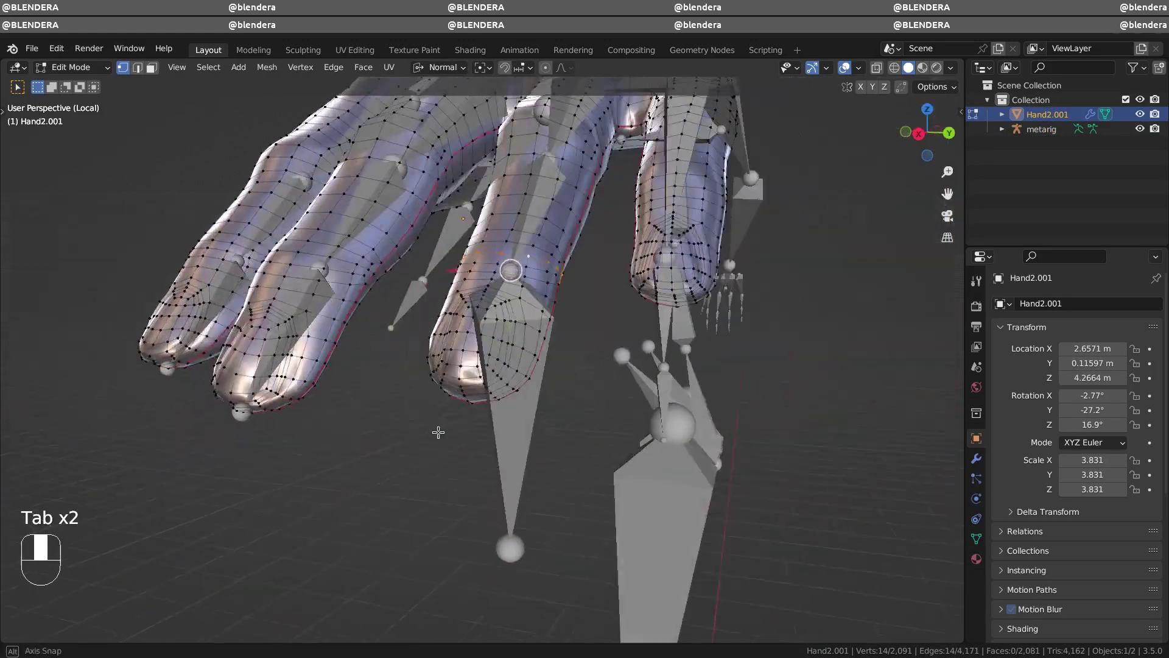
Place the 3D cursor on an underside finger-joint vertex, then undo the recent snaps with Ctrl+Z
mouse_move(463, 304)
middle_down()
mouse_move(574, 322)
mouse_move(533, 368)
middle_up()
click(575, 322)
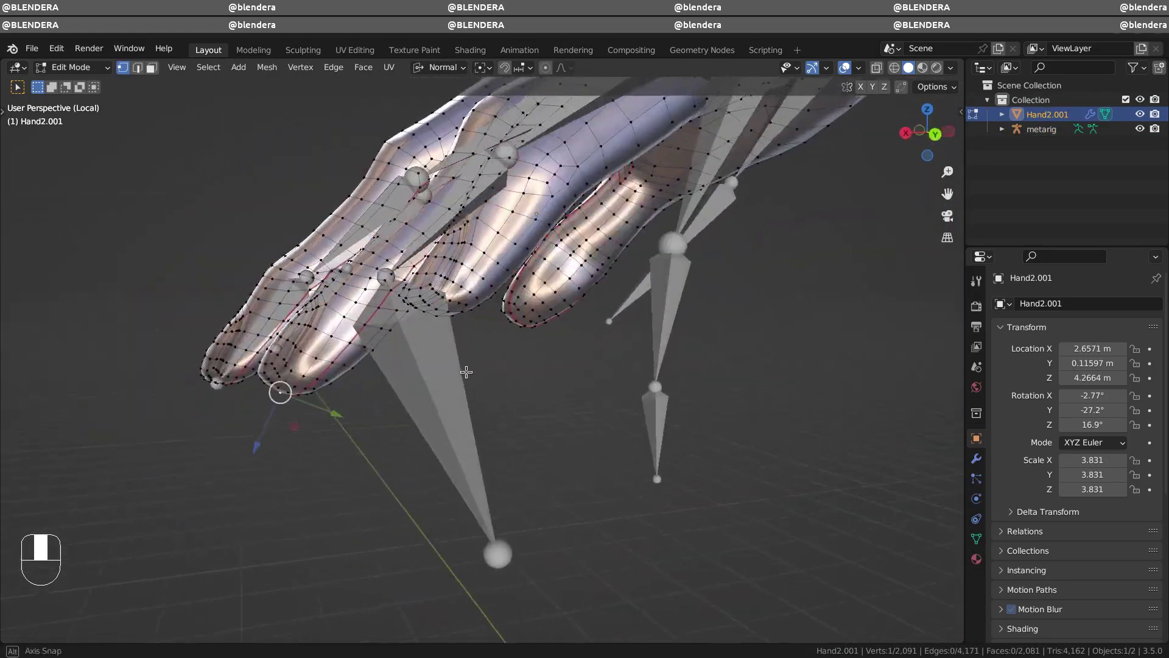
key(shift+s)
click(530, 485)
key(Tab)
click(501, 511)
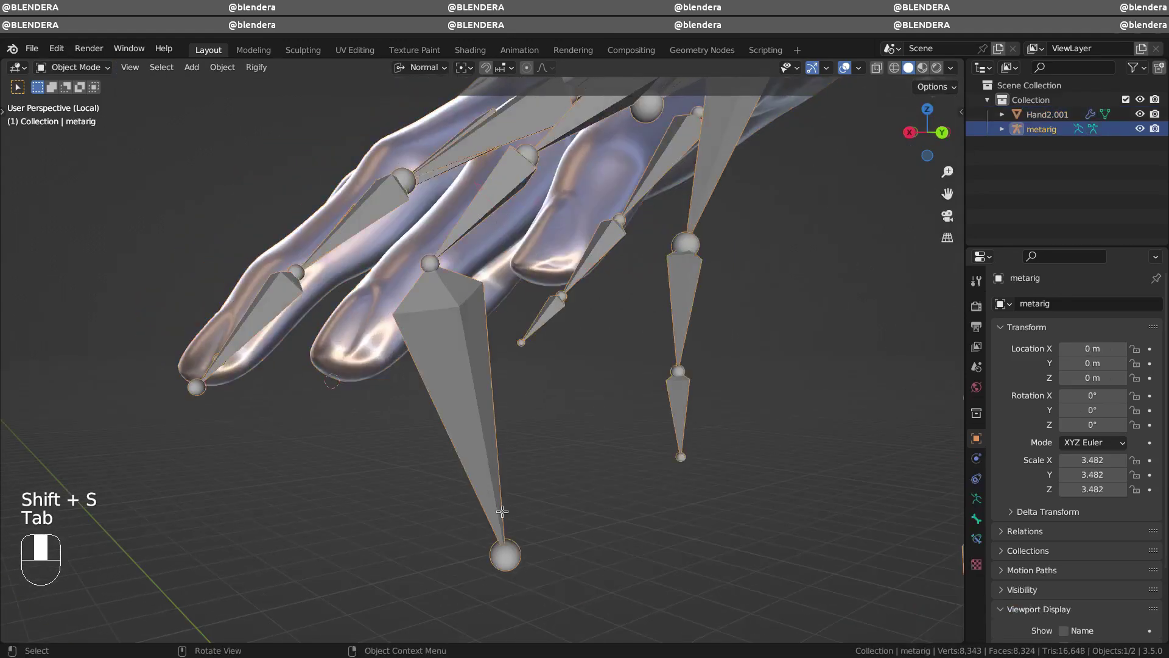
key(shift+s)
key(ctrl+z)
key(ctrl+z)
key(ctrl+z)
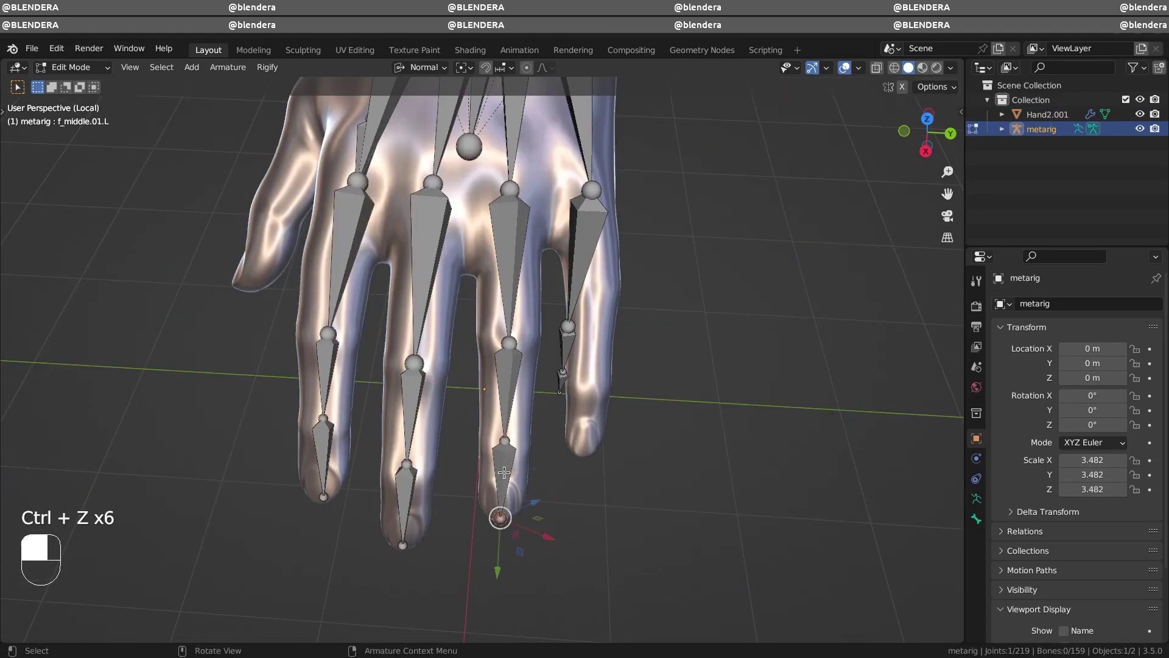
Recalculate the ring finger bones' roll to Global -Z Axis and view the hand from the top
click(228, 67)
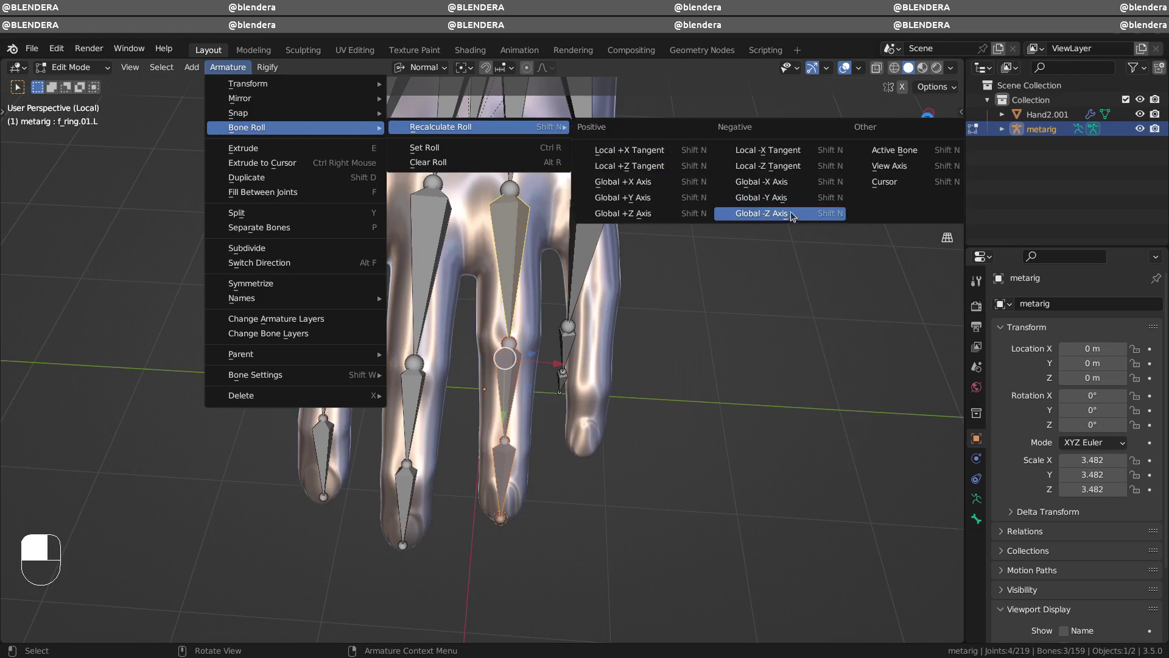
click(780, 213)
key(KP_7)
mouse_move(755, 381)
middle_down()
mouse_move(731, 240)
mouse_move(715, 276)
middle_up()
key(KP_7)
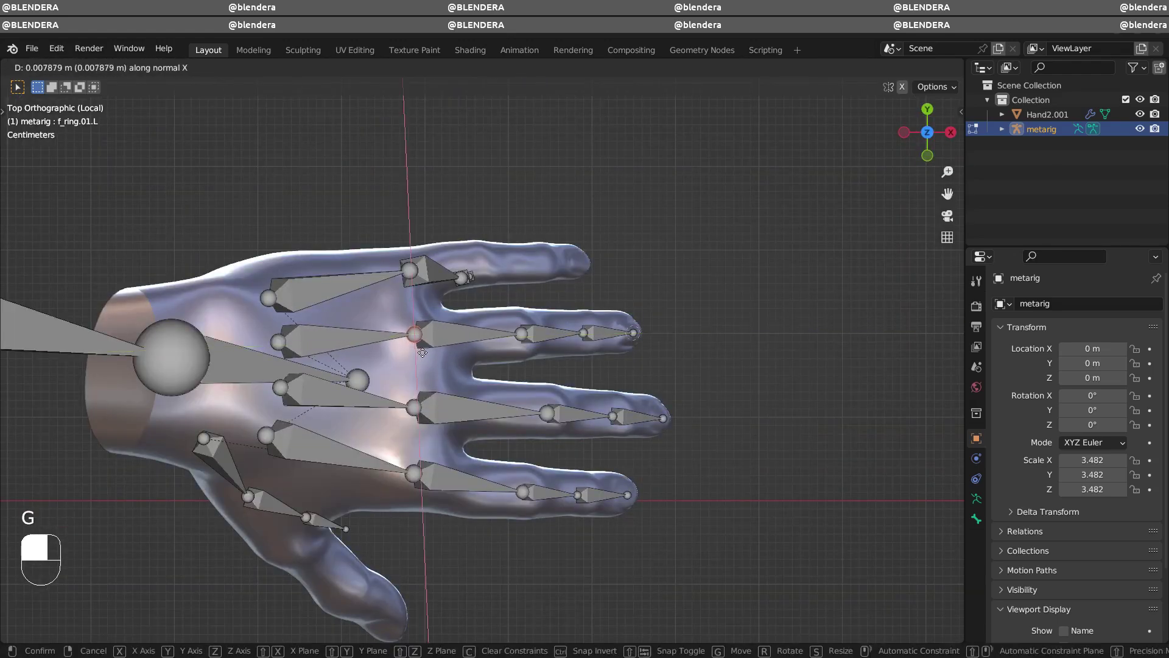
Move the ring knuckle joint inside the finger mesh and check it from a perspective view
click(422, 352)
middle_drag(422, 353, 473, 266)
shift+click(574, 412)
middle_drag(574, 412, 663, 344)
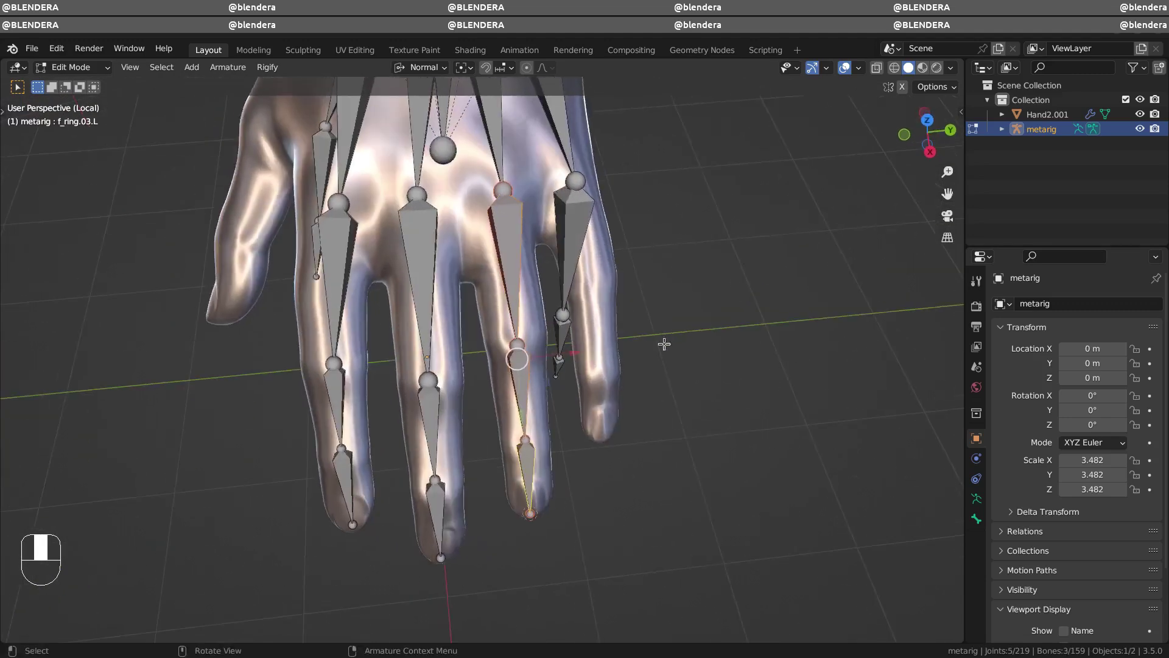
key(Tab)
key(Tab)
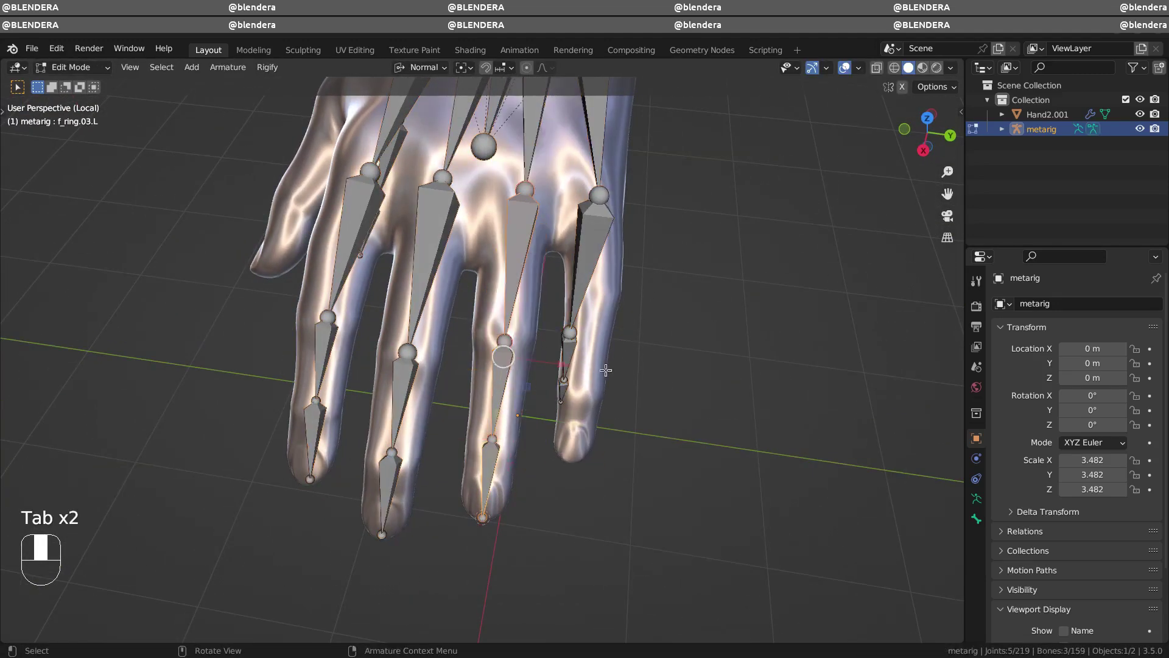
middle_drag(660, 298, 478, 319)
key(Tab)
click(488, 274)
key(Tab)
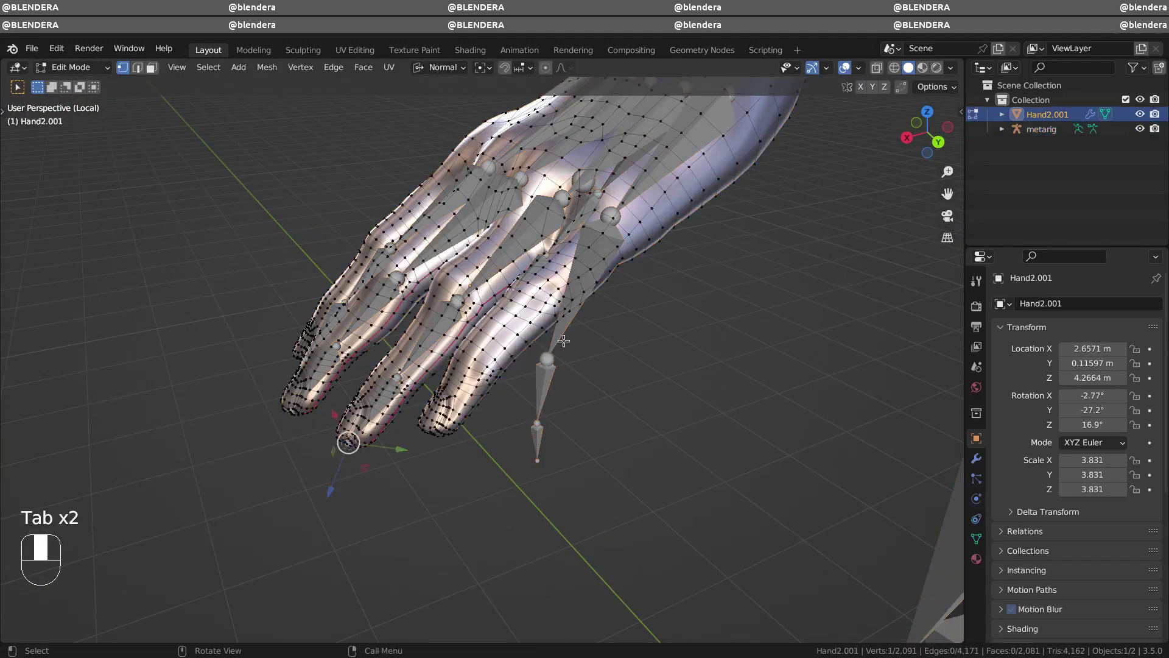
Snap the selected ring finger bone end onto the 3D cursor
middle_drag(488, 274, 648, 342)
key(shift+s)
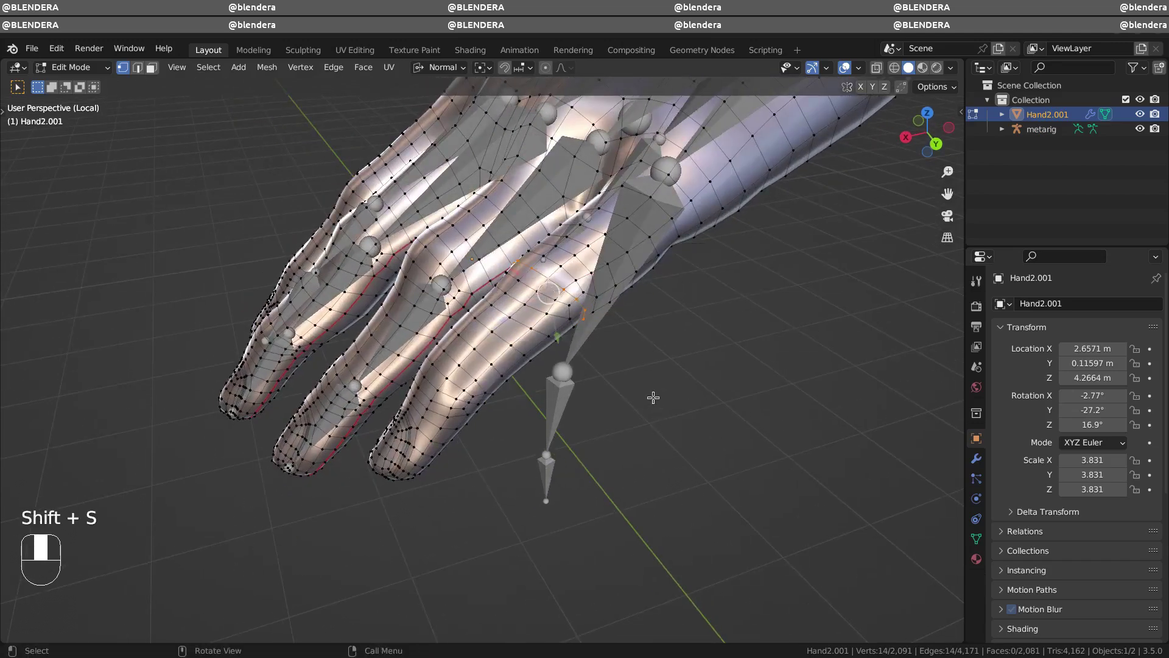
key(Tab)
click(590, 351)
key(Tab)
key(shift+s)
click(612, 290)
Put the cursor on a ring fingertip vertex and snap the fingertip joint to it
key(Tab)
click(494, 344)
key(Tab)
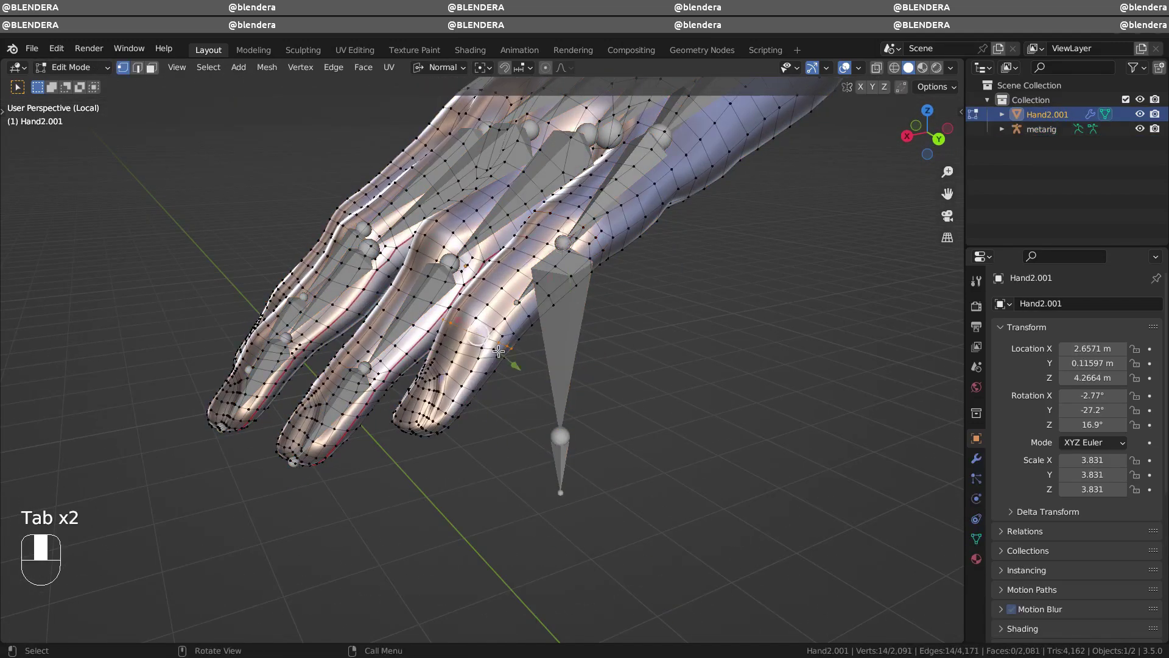
key(shift+s)
click(570, 434)
Snap the ring finger's tip bone onto a single fingertip vertex of the mesh
key(Tab)
key(Tab)
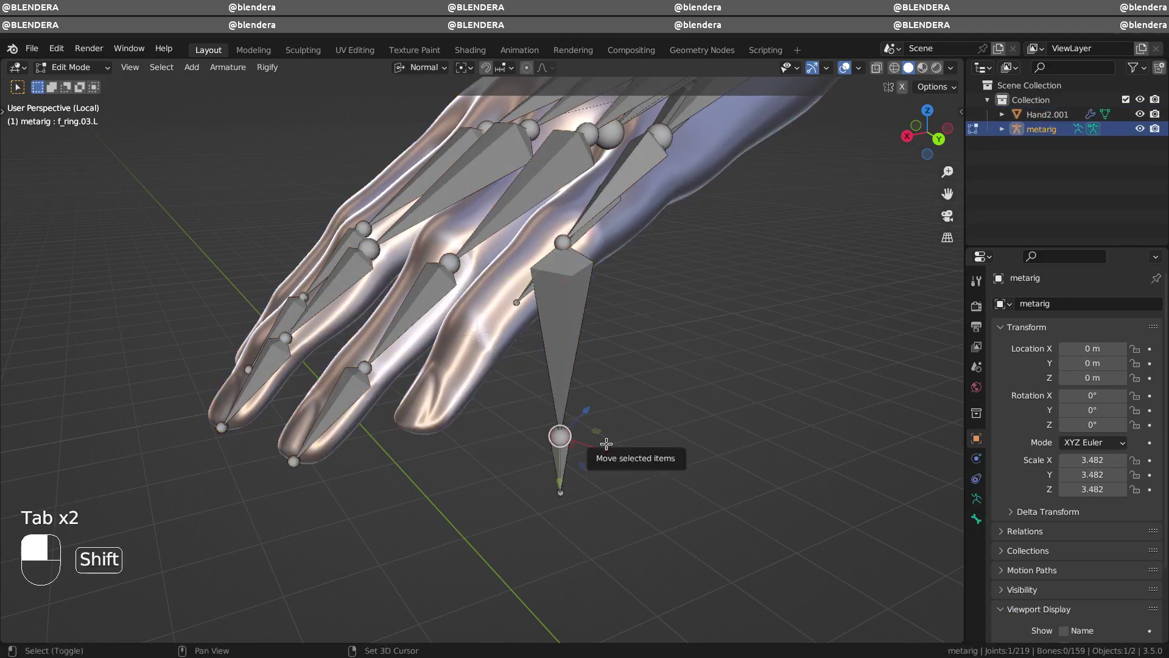
key(shift+s)
click(611, 360)
key(Tab)
click(426, 409)
key(Tab)
mouse_move(426, 410)
ctrl+middle_down()
mouse_move(532, 367)
mouse_move(537, 379)
ctrl+middle_up()
click(524, 372)
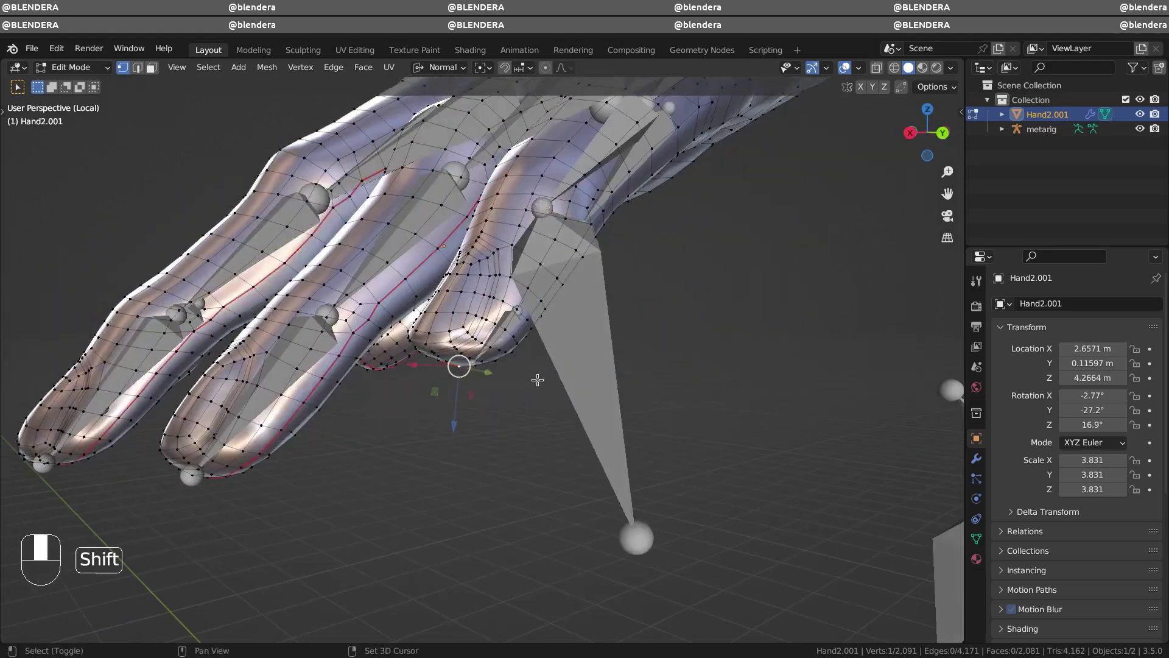
key(shift+s)
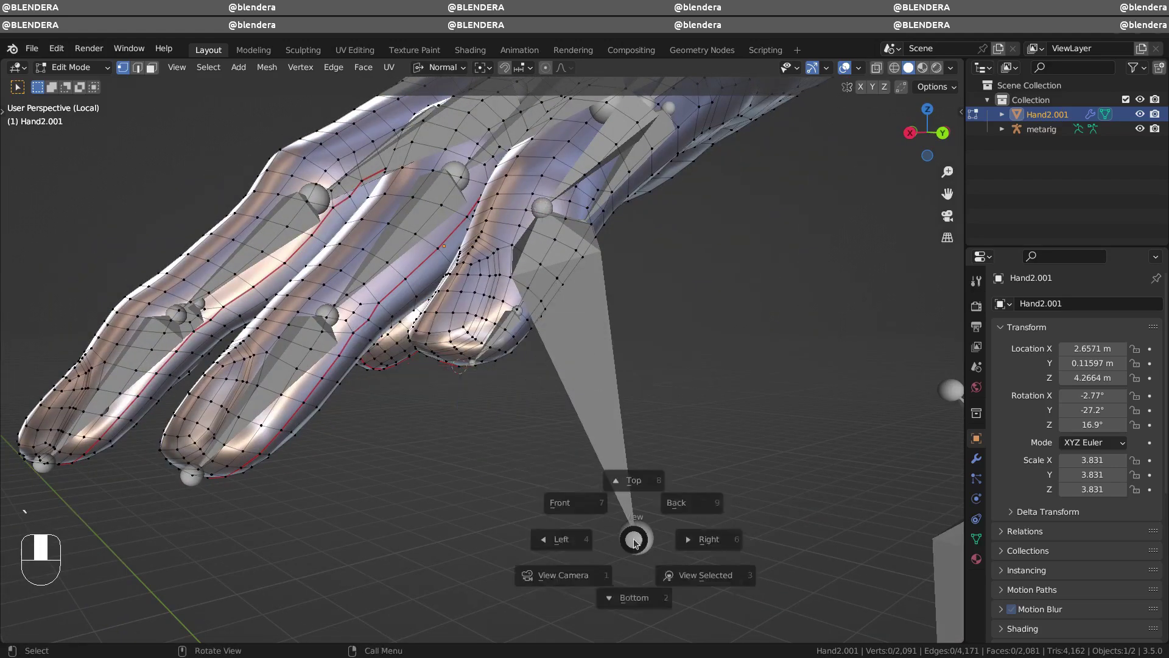
key(Tab)
key(shift+s)
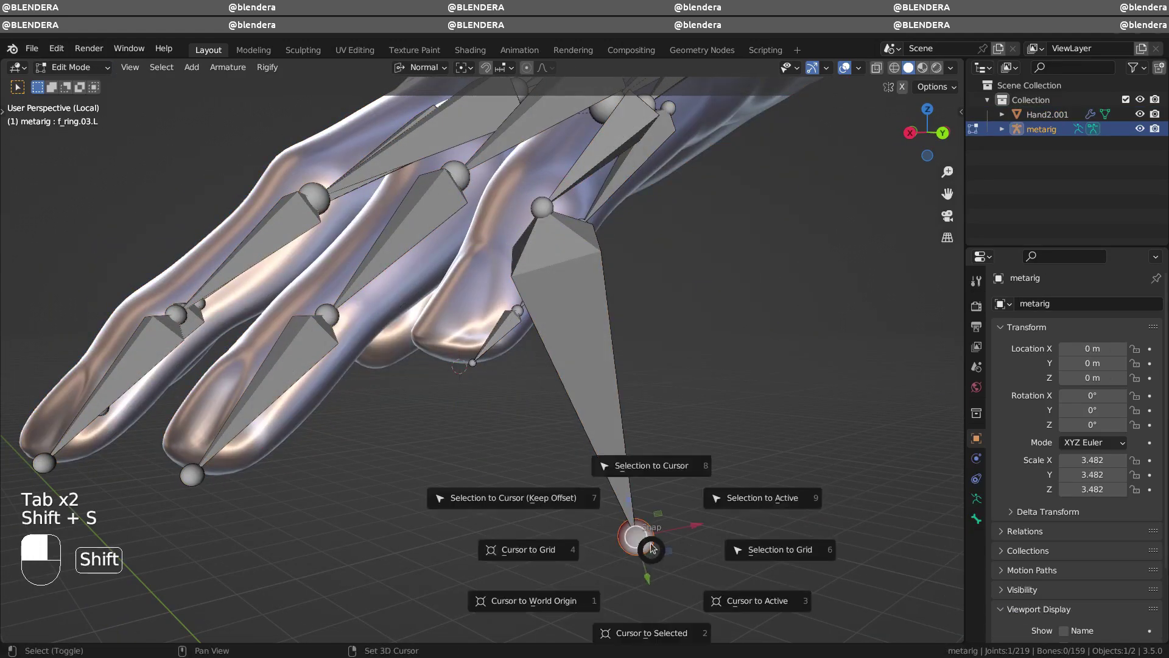
click(639, 471)
mouse_move(639, 471)
middle_down()
mouse_move(687, 389)
mouse_move(666, 266)
middle_up()
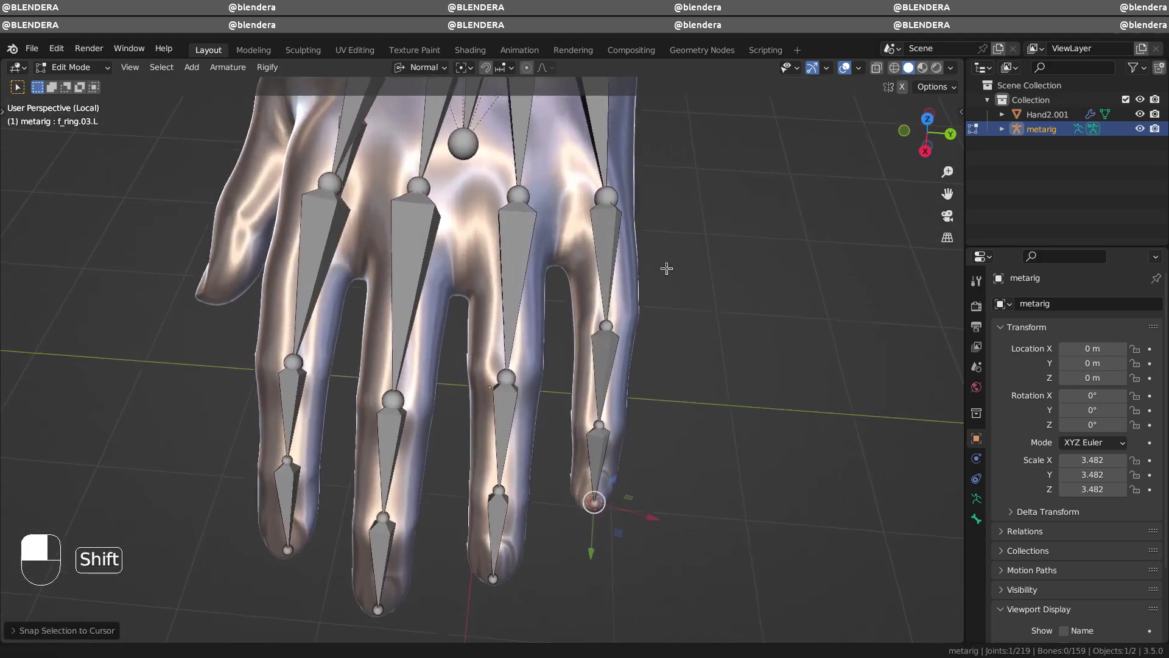
Recalculate the pinky bones' roll, then clear the pinky bone selection
shift+click(602, 396)
click(228, 67)
mouse_move(246, 127)
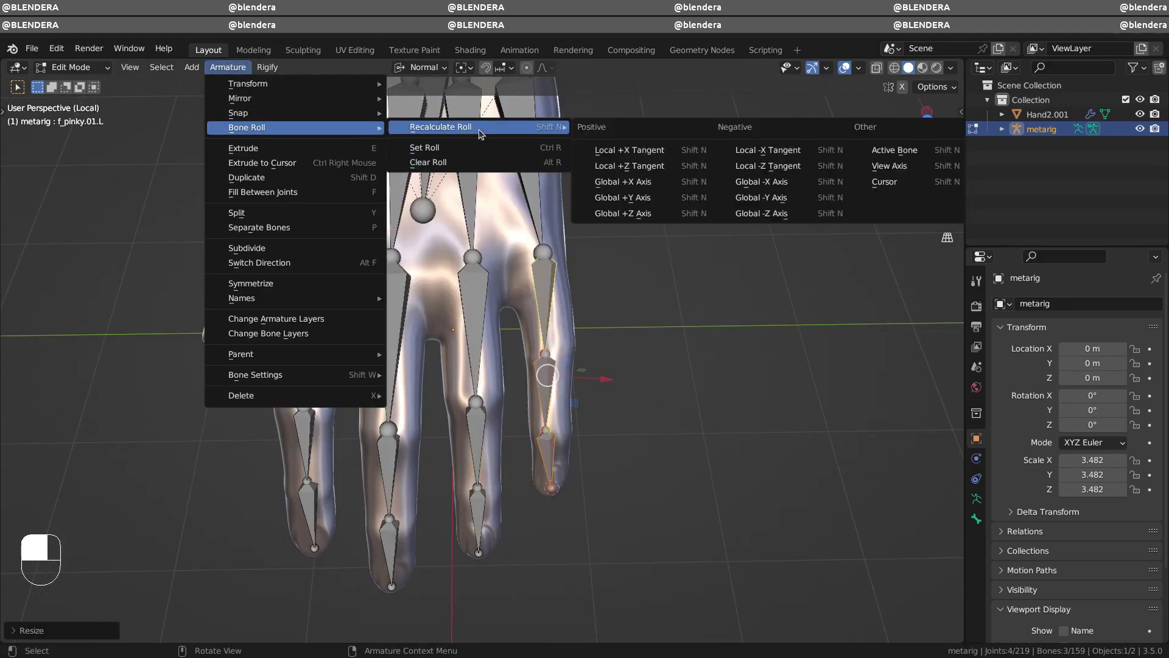
click(794, 212)
middle_drag(620, 384, 548, 427)
shift+click(547, 457)
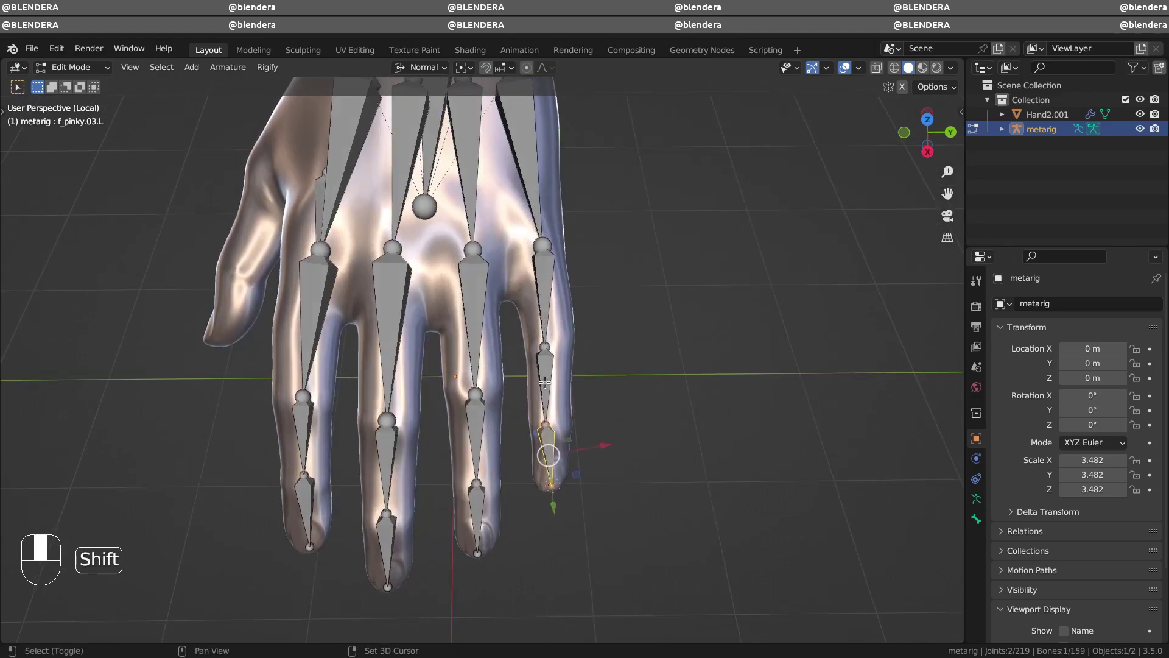
click(735, 295)
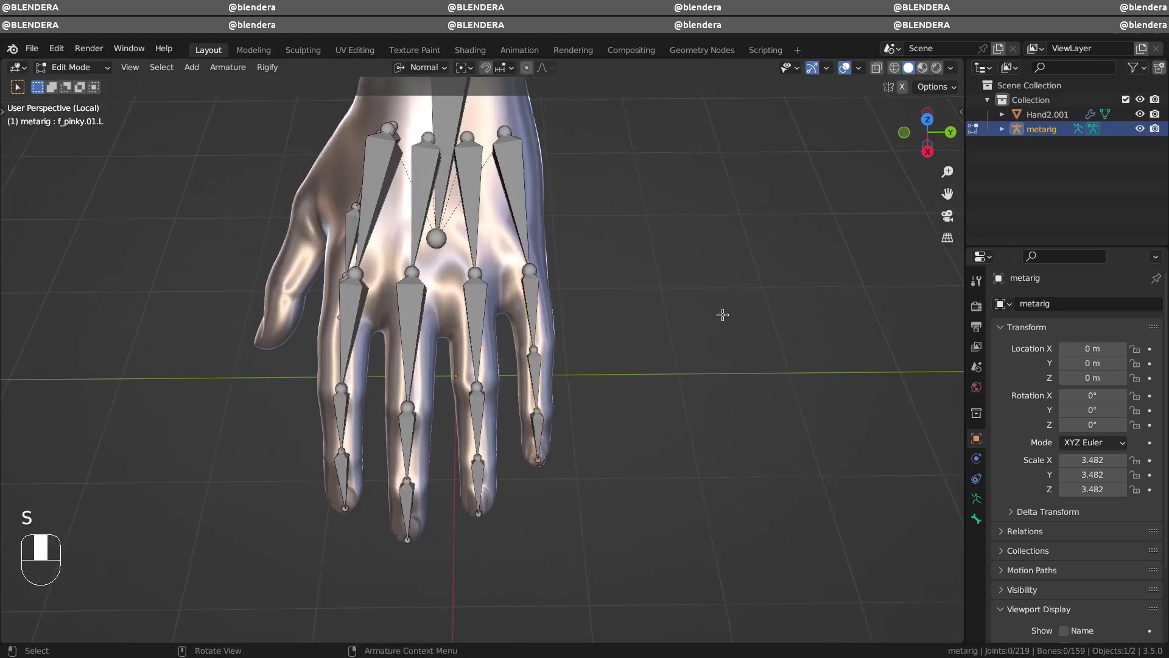
middle_drag(723, 316, 696, 287)
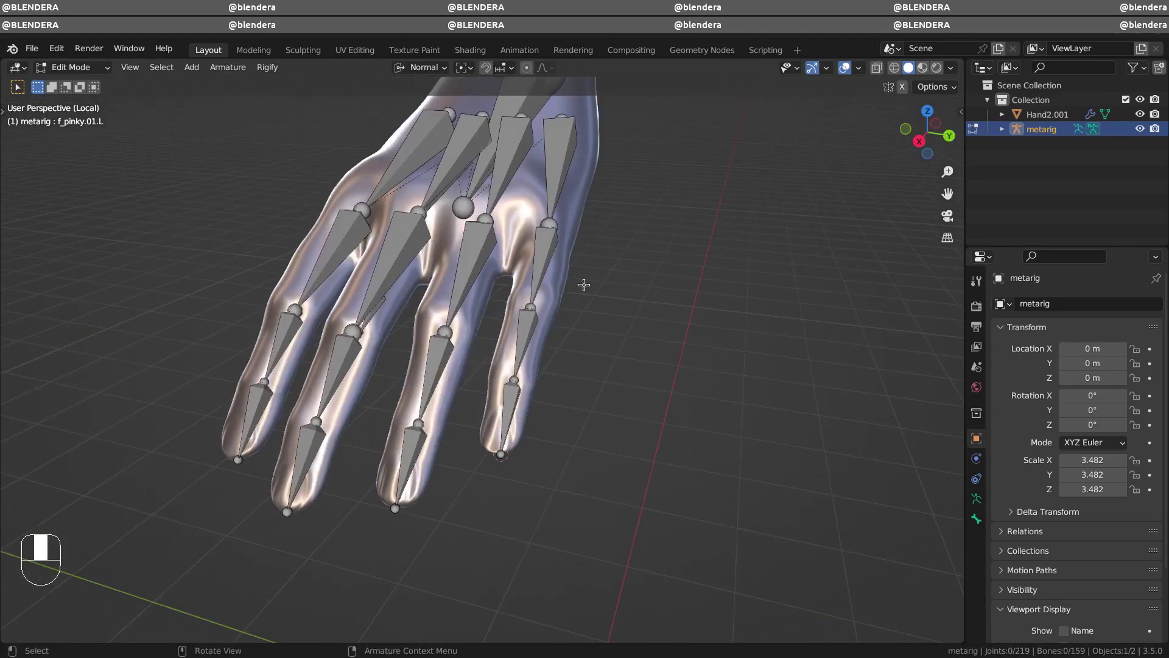
Snap the first pinky joint onto a vertex at the pinky fingertip
mouse_move(584, 285)
ctrl+middle_down()
mouse_move(650, 303)
mouse_move(536, 427)
mouse_move(545, 420)
ctrl+middle_up()
key(Tab)
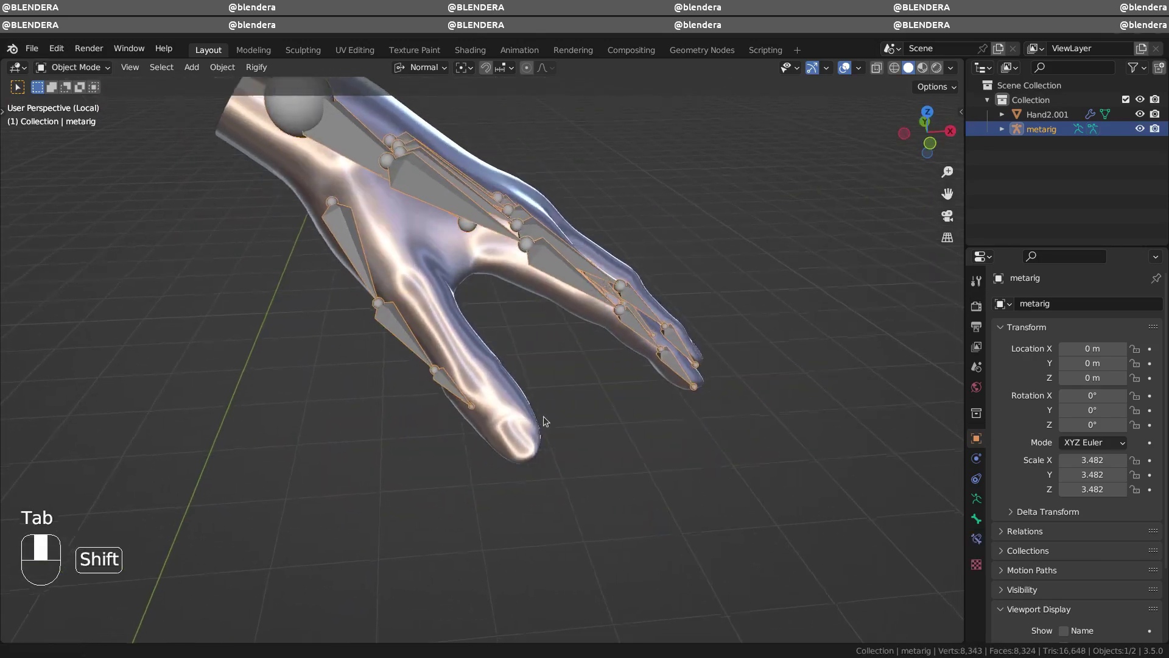
click(537, 420)
key(Tab)
middle_drag(537, 357, 486, 308)
key(shift+s)
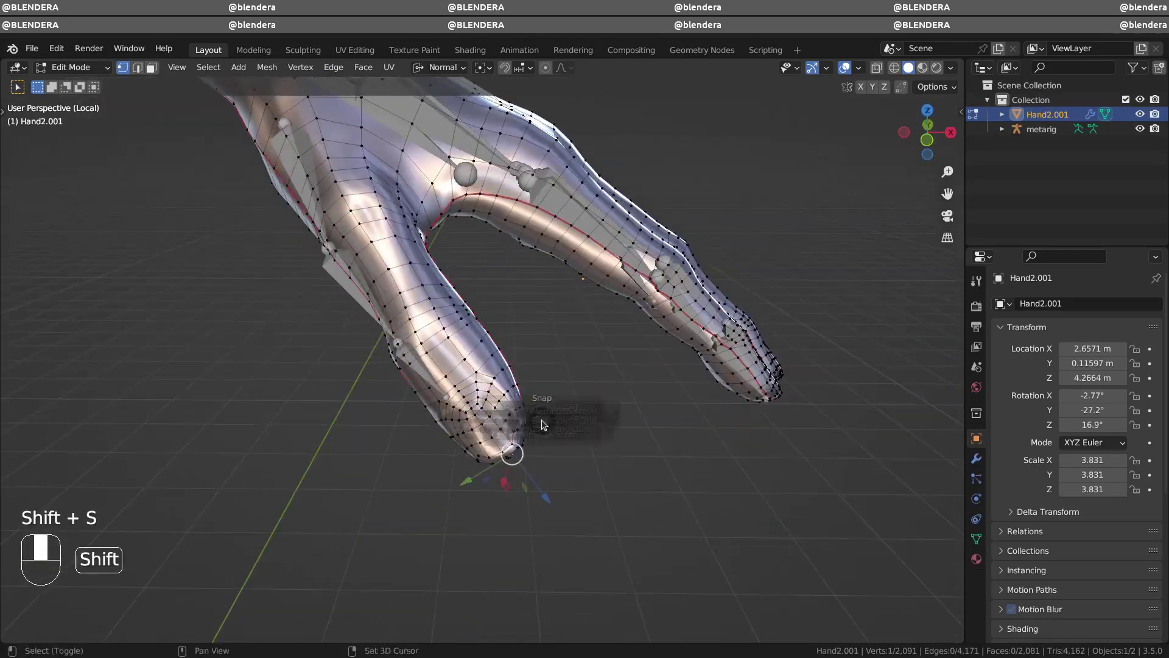
click(543, 425)
key(Tab)
click(489, 343)
key(Tab)
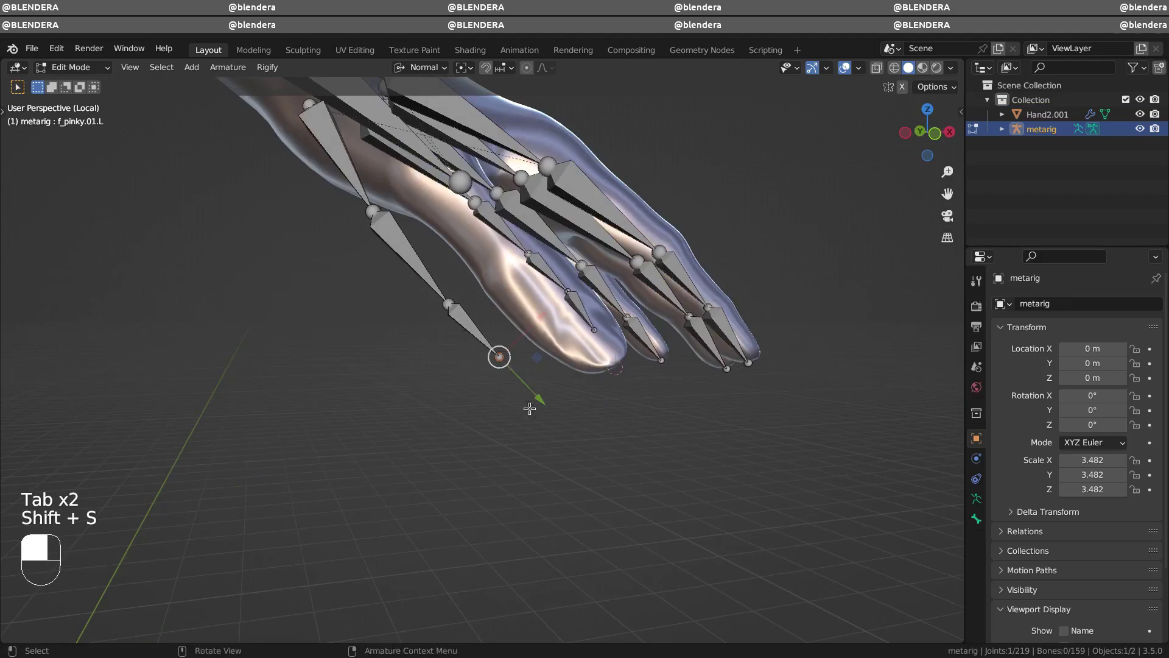
key(shift+s)
click(530, 326)
Snap the next pinky bone tip onto another pinky finger vertex
key(Tab)
click(552, 355)
key(Tab)
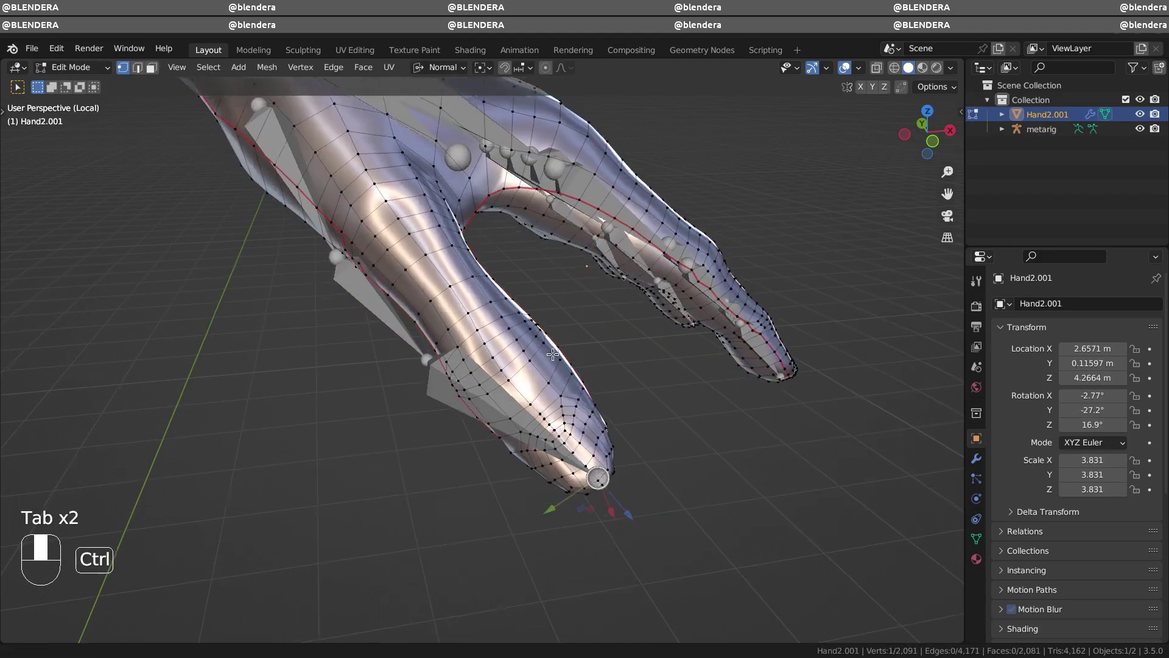
ctrl+middle_drag(552, 354, 501, 347)
click(534, 454)
key(Tab)
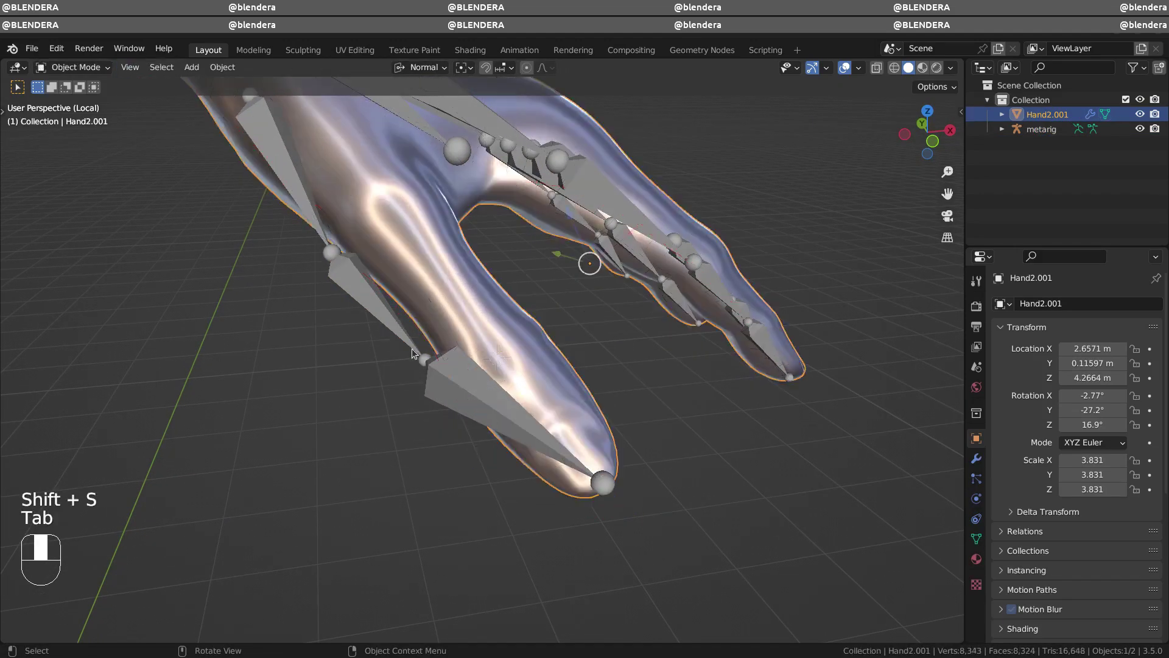
click(411, 349)
key(Tab)
key(shift+s)
click(473, 361)
Snap the pinky base joint onto a vertex of the pinky mesh
key(Tab)
click(466, 244)
key(Tab)
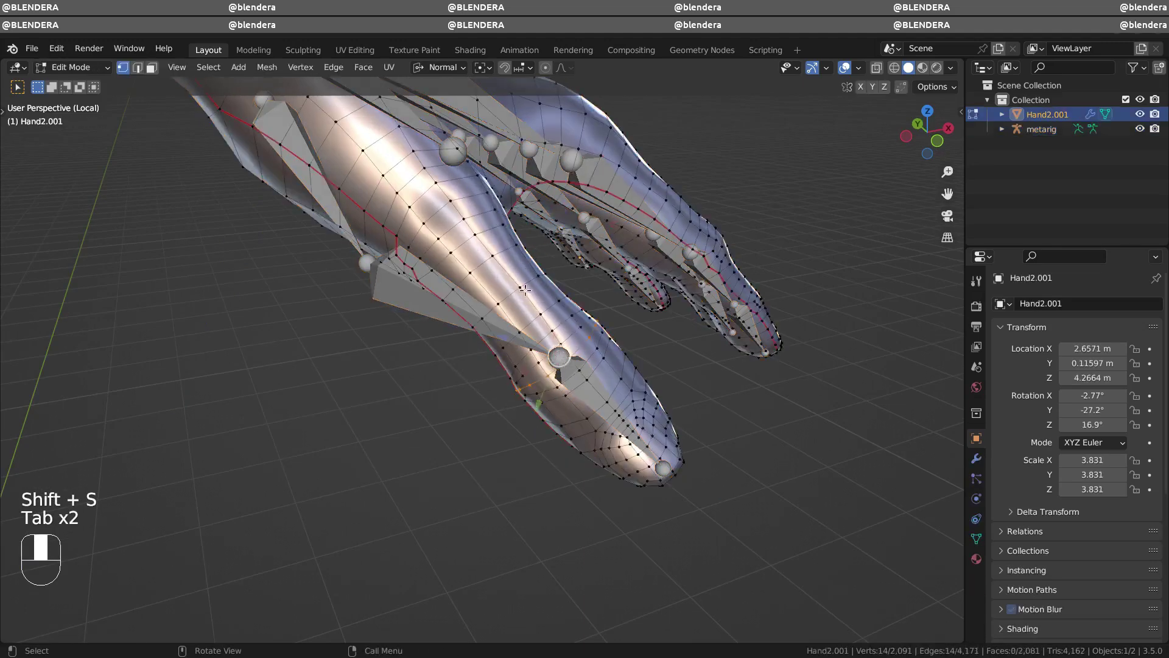
middle_drag(475, 249, 466, 244)
mouse_move(471, 258)
middle_down()
mouse_move(535, 228)
mouse_move(483, 313)
middle_up()
key(shift+s)
click(482, 394)
key(Tab)
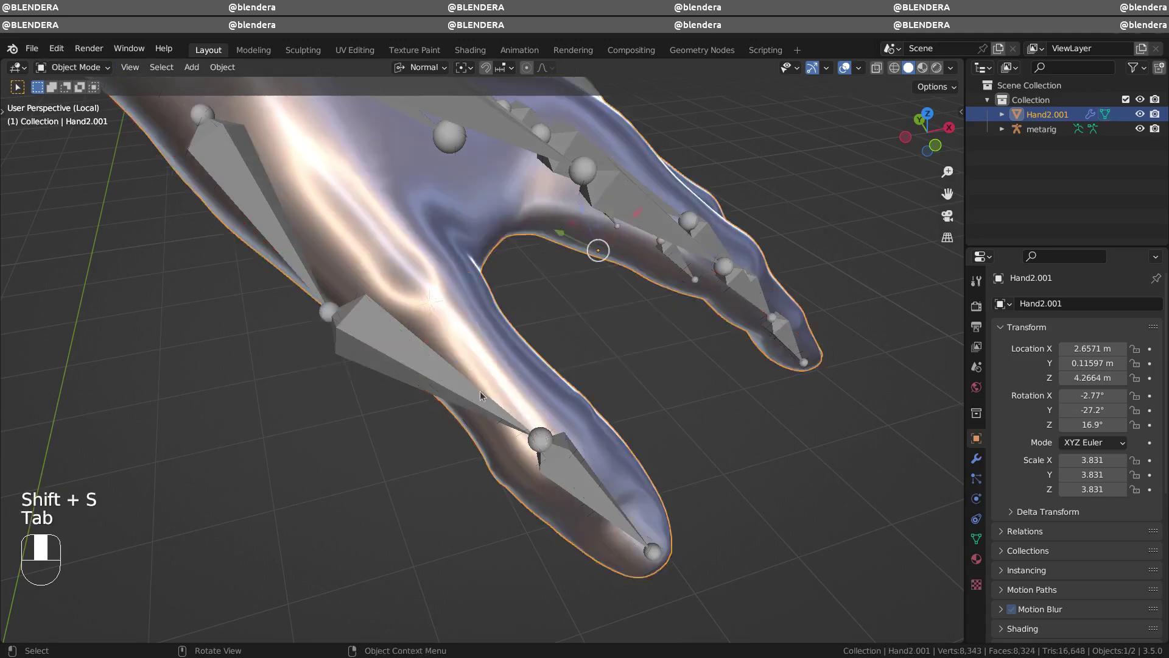
click(396, 281)
key(Tab)
middle_drag(397, 281, 387, 339)
key(shift+s)
click(386, 268)
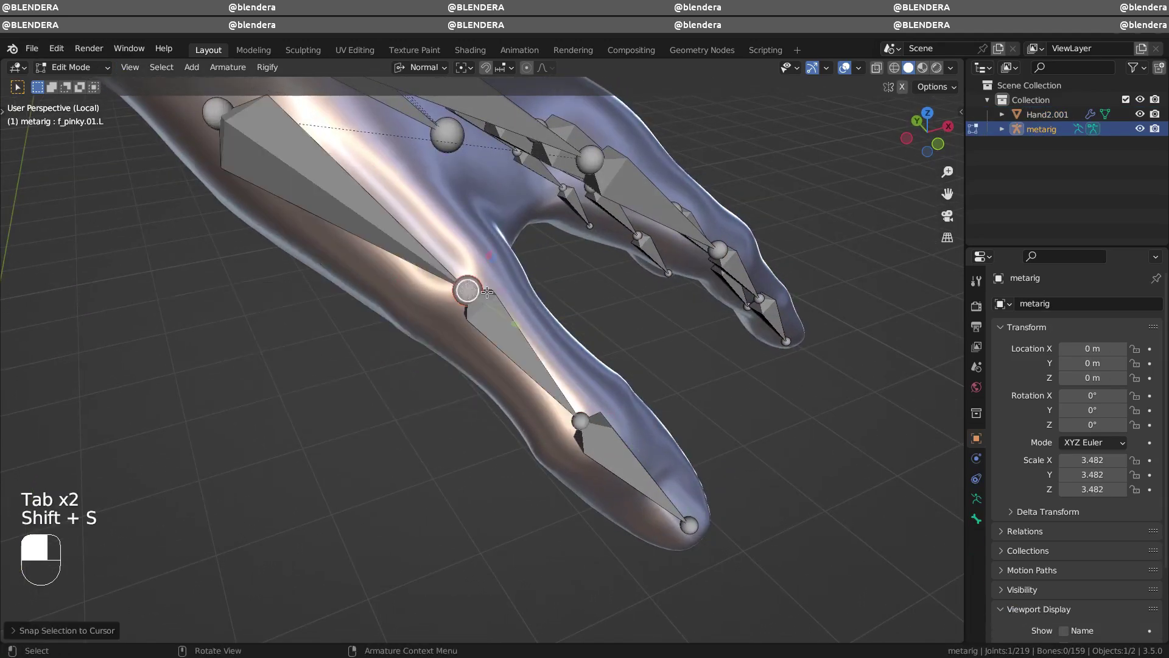
Nudge the selected pinky bone into place and switch to front view
mouse_move(386, 268)
middle_down()
mouse_move(621, 400)
mouse_move(412, 319)
mouse_move(427, 292)
mouse_move(529, 251)
mouse_move(590, 295)
mouse_move(505, 347)
middle_up()
key(g)
click(420, 305)
key(KP_1)
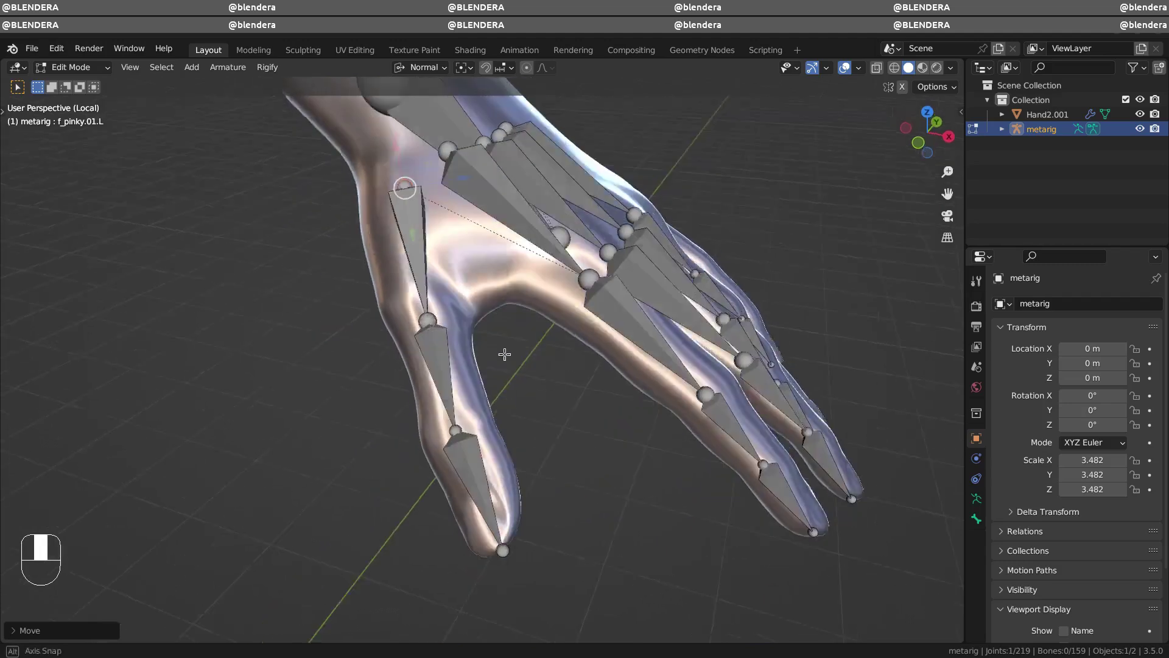
Recalculate the thumb bone chain's roll toward the Global -Y Axis
click(536, 454)
middle_drag(535, 454, 551, 438)
ctrl+click(424, 237)
click(227, 67)
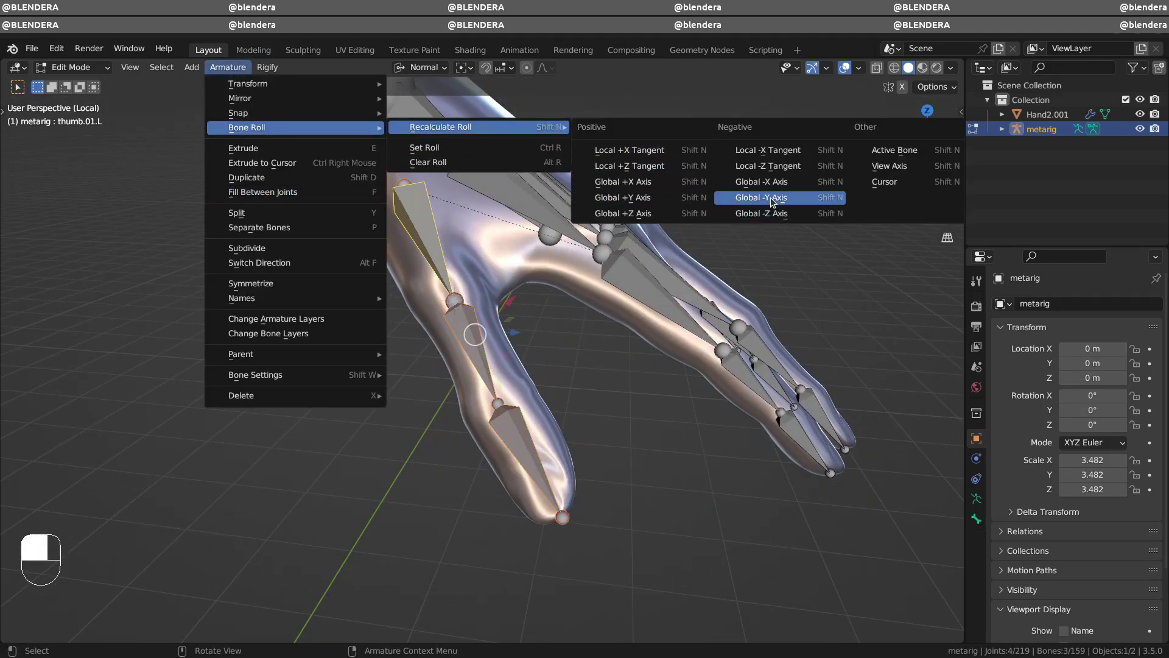
click(770, 198)
Scale the thumb bone down so it fits inside the hand mesh
middle_drag(559, 363, 649, 416)
key(s)
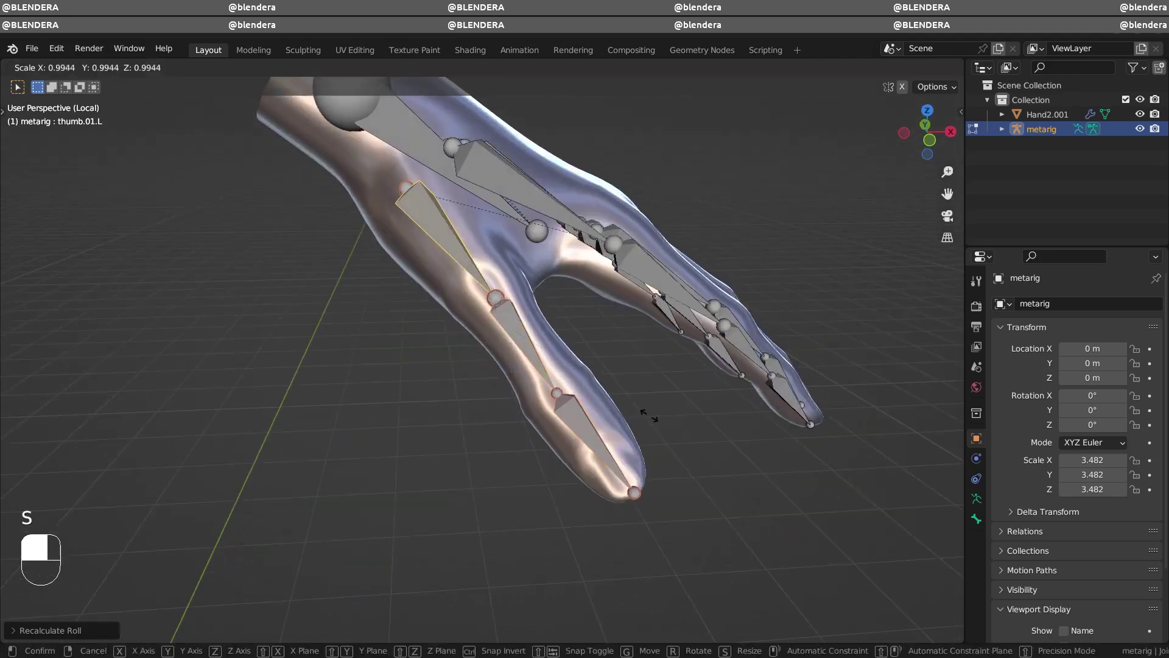
click(589, 421)
mouse_move(588, 420)
middle_down()
mouse_move(662, 396)
mouse_move(697, 230)
middle_up()
Apply all transforms to the metarig, generate the rig, and hide the metarig
key(KP_1)
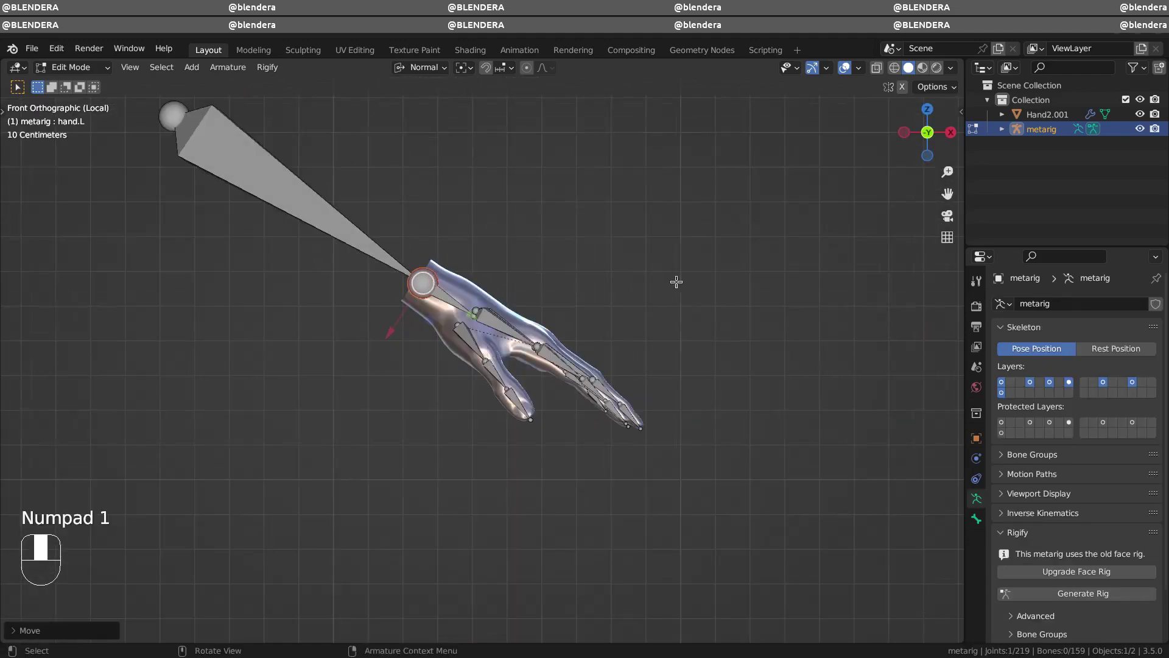
key(Tab)
key(ctrl+a)
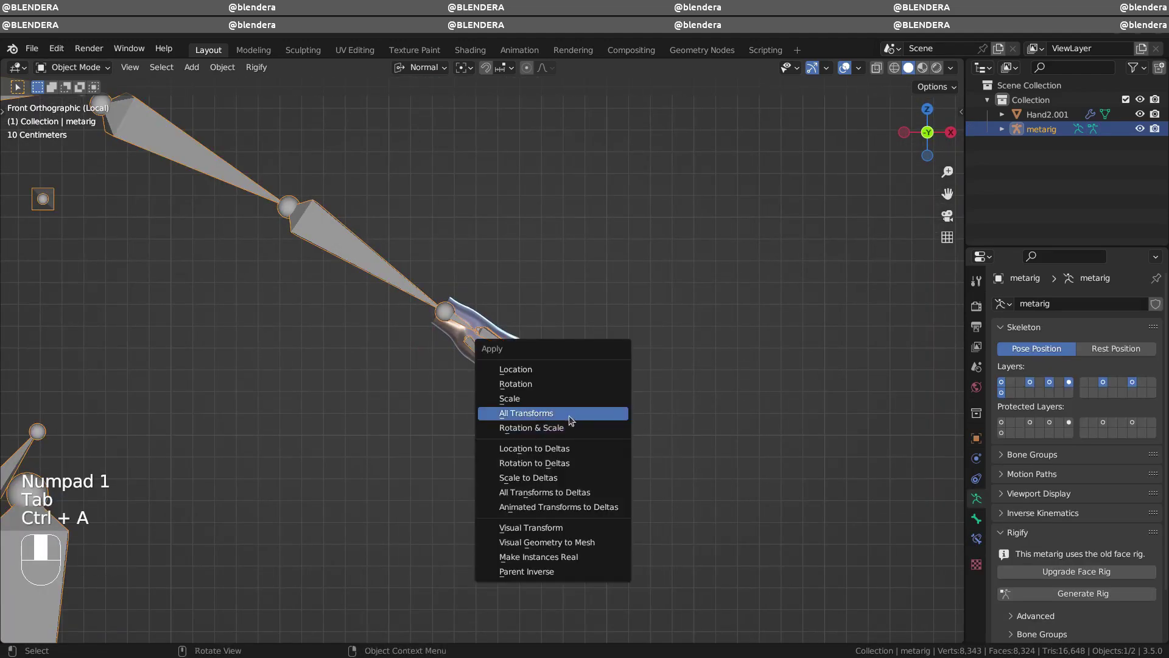
click(571, 419)
click(1061, 598)
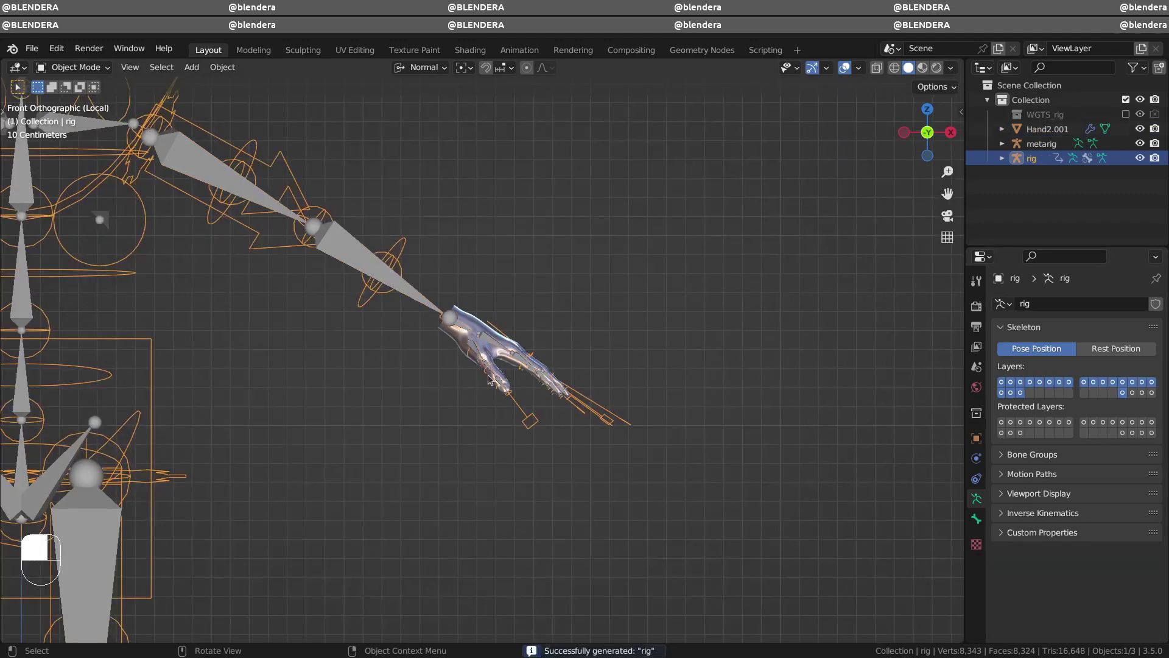
click(1140, 144)
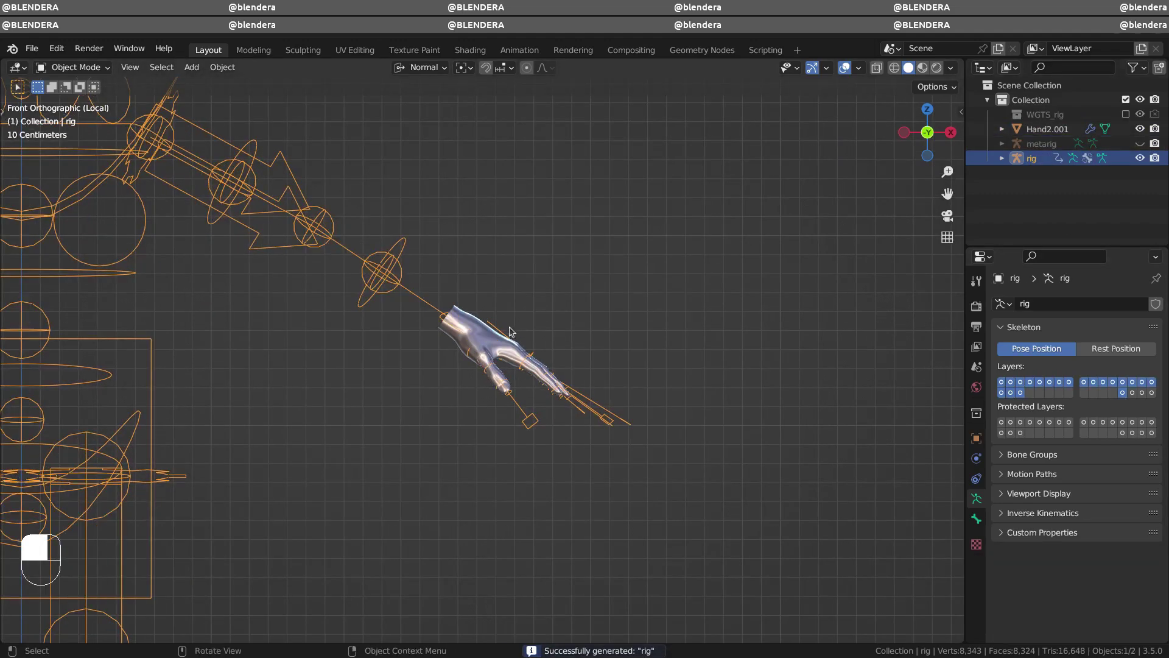
Parent the hand mesh to the generated rig With Automatic Weights
click(477, 341)
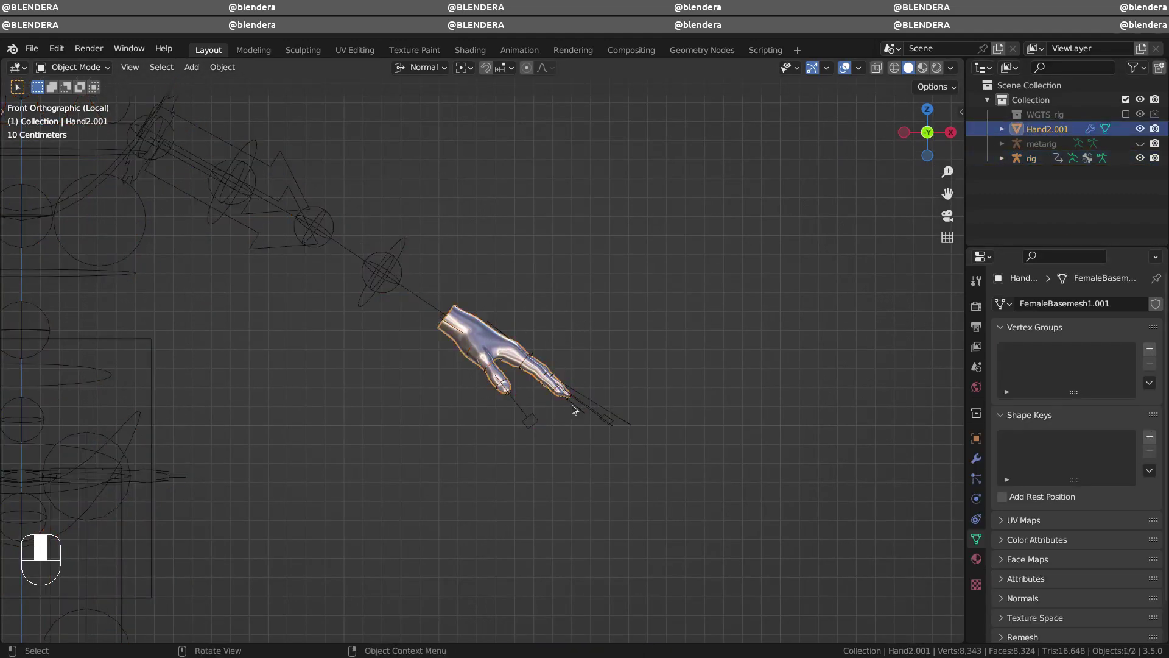
shift+click(591, 418)
key(ctrl+p)
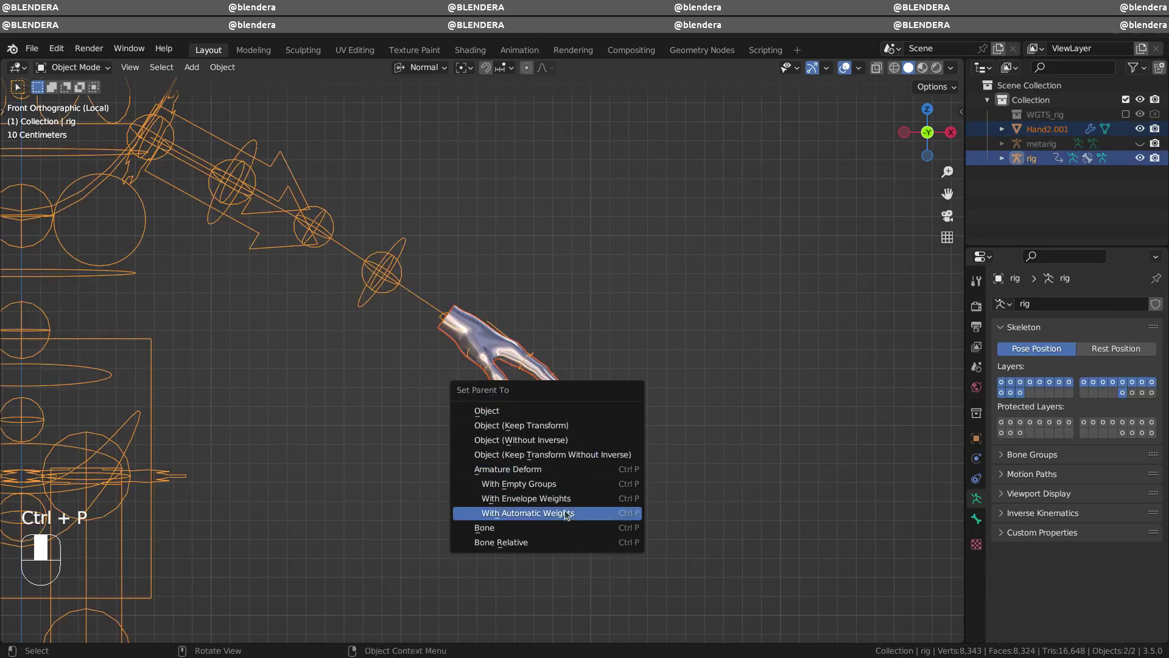
click(583, 517)
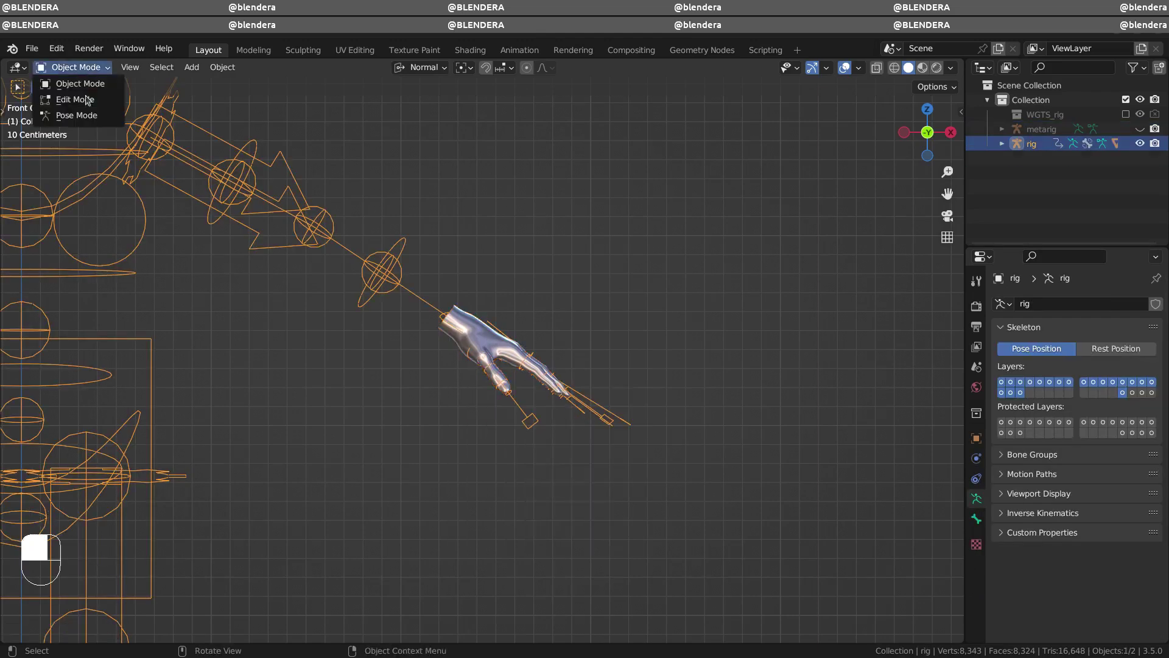
Put the rig in Pose Mode and test-curl one finger by scaling its master control
click(76, 115)
key(KP_Divide)
mouse_move(426, 462)
middle_down()
mouse_move(512, 503)
mouse_move(660, 495)
middle_up()
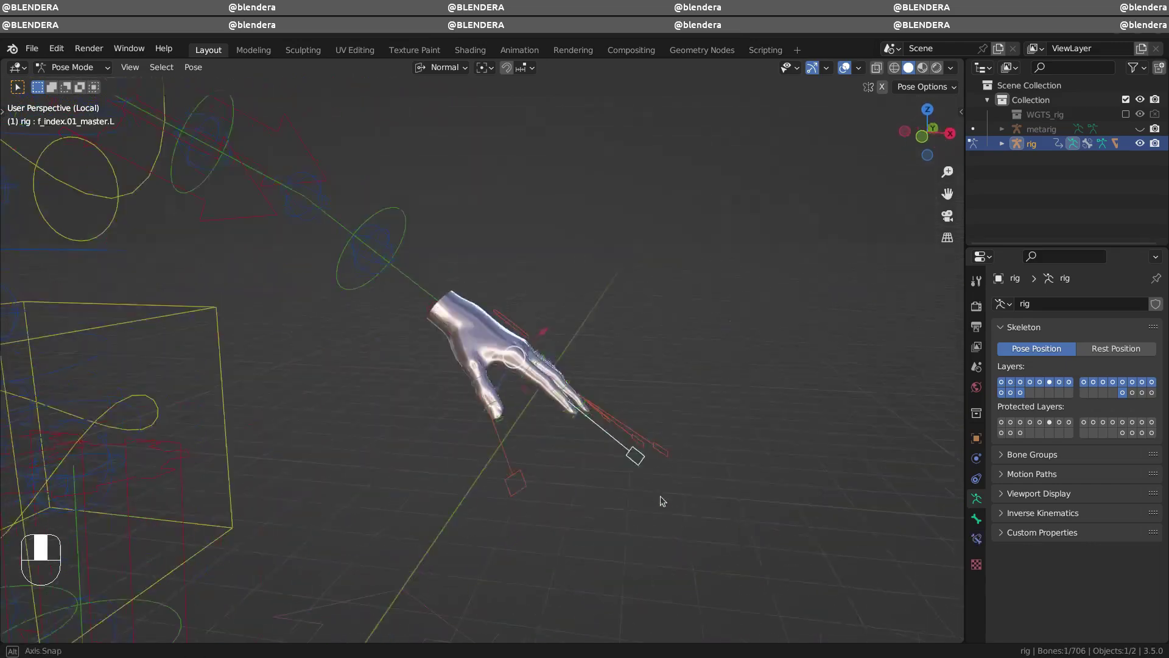
key(KP_1)
key(s)
click(673, 446)
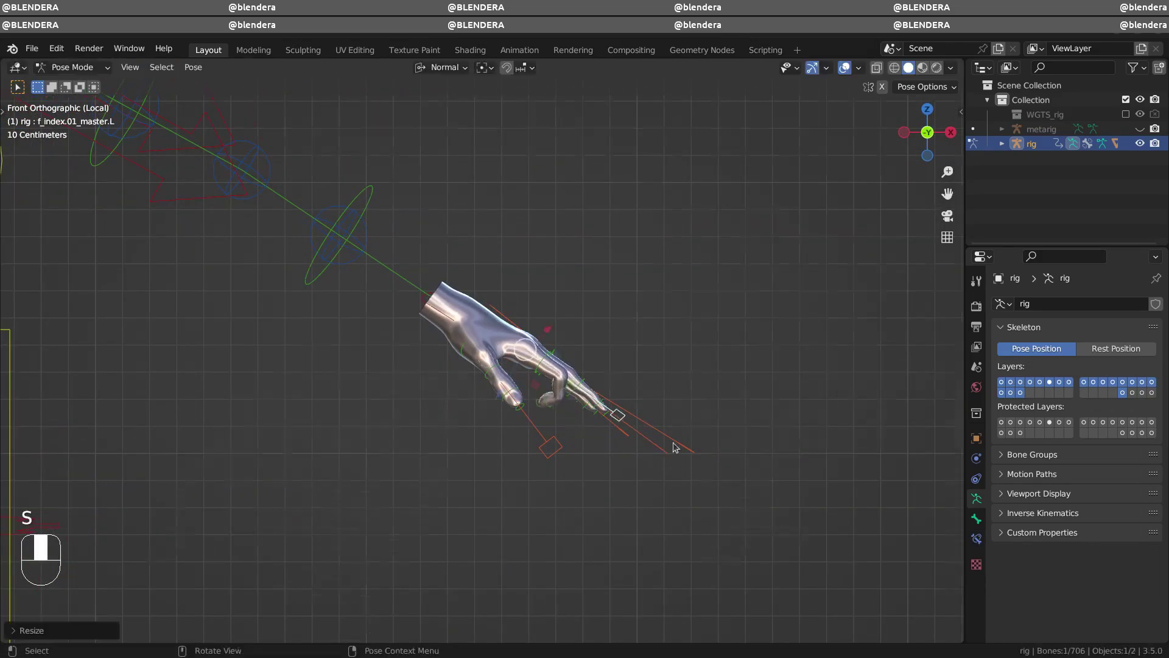
middle_drag(673, 446, 630, 439)
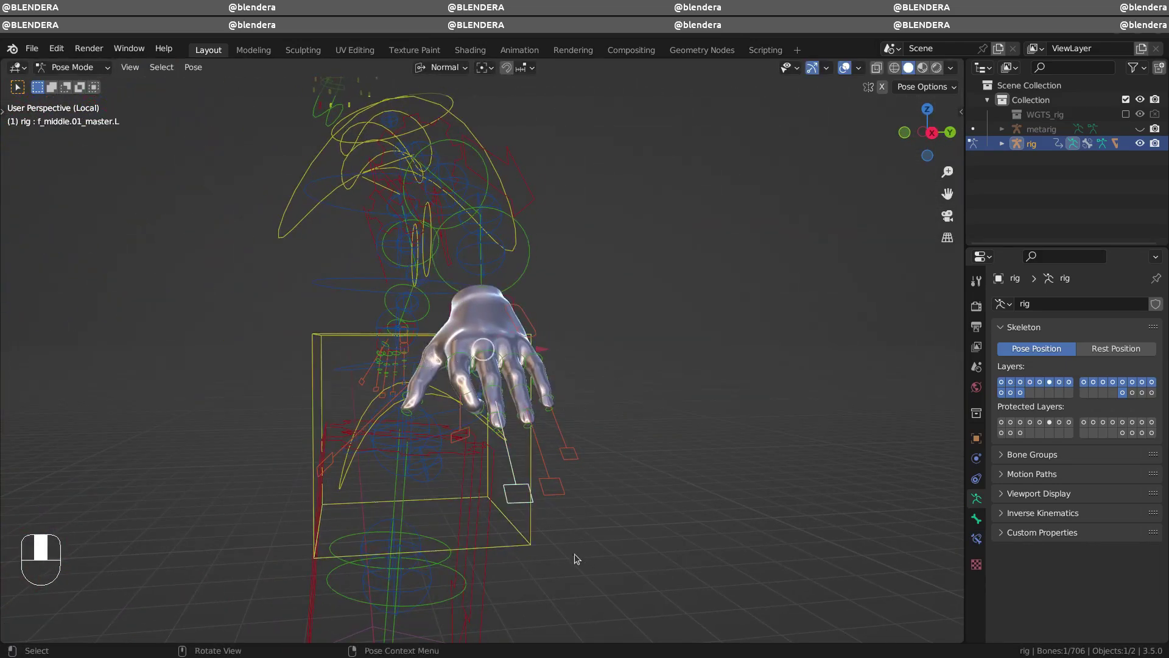
Curl the ring and pinky finger controls, then start undoing the pose changes
click(552, 486)
key(s)
click(571, 516)
click(575, 514)
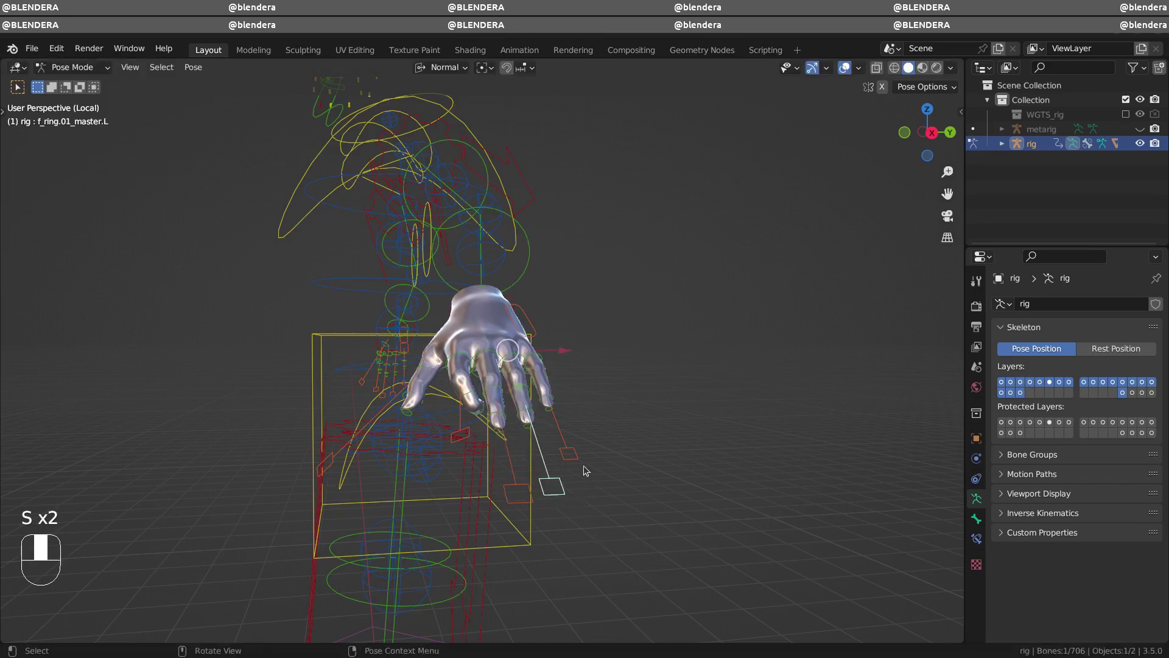
click(570, 454)
key(s)
click(562, 461)
mouse_move(562, 462)
middle_down()
mouse_move(481, 445)
mouse_move(621, 492)
middle_up()
click(486, 478)
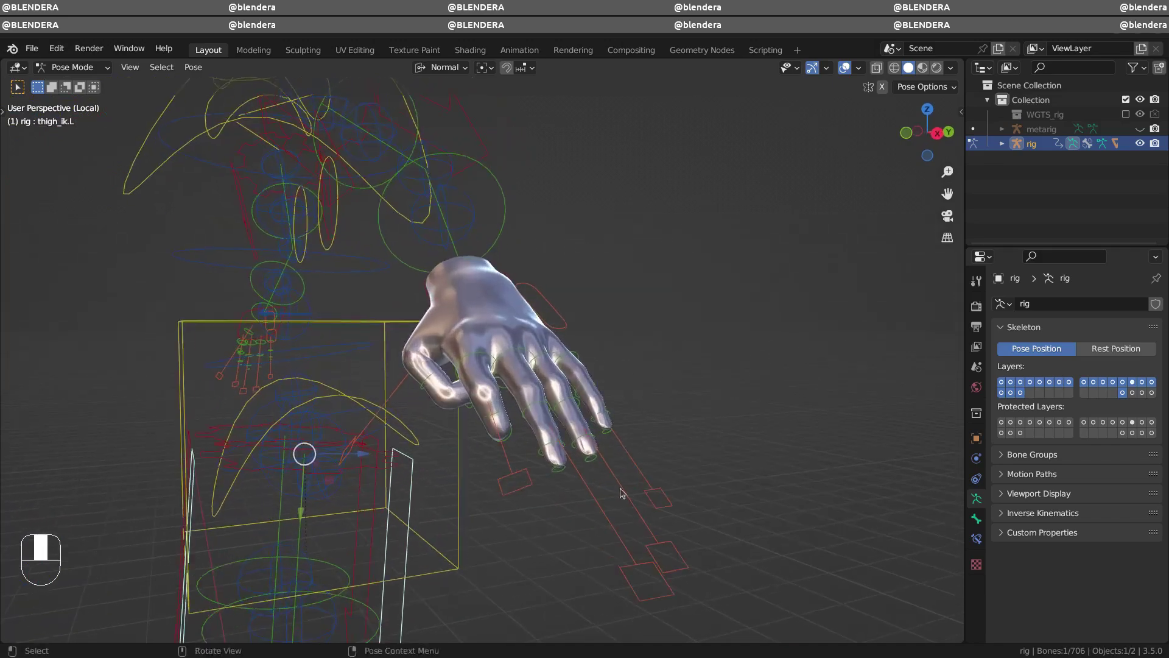
key(ctrl+z)
key(ctrl+z)
key(ctrl+z)
Undo back to before parenting and enter Edit Mode on the metarig
key(ctrl+z)
key(ctrl+z)
key(ctrl+z)
key(ctrl+z)
key(ctrl+z)
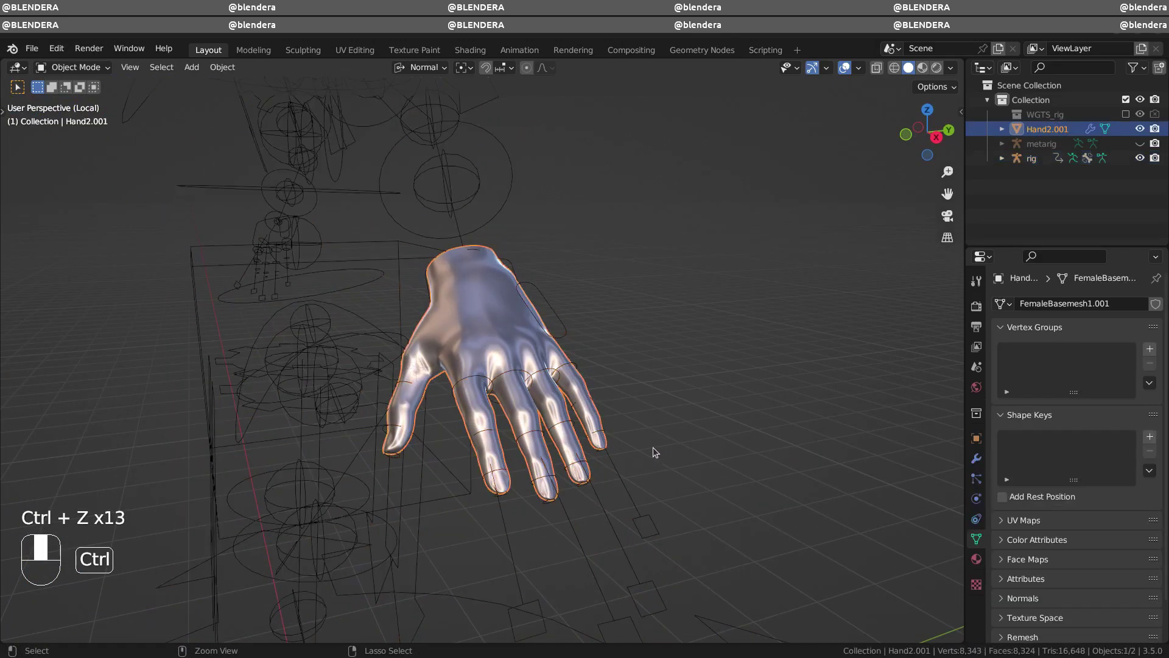
key(ctrl+z)
key(ctrl+z)
key(ctrl+z)
key(ctrl+z)
key(ctrl+z)
key(ctrl+z)
key(ctrl+z)
key(ctrl+z)
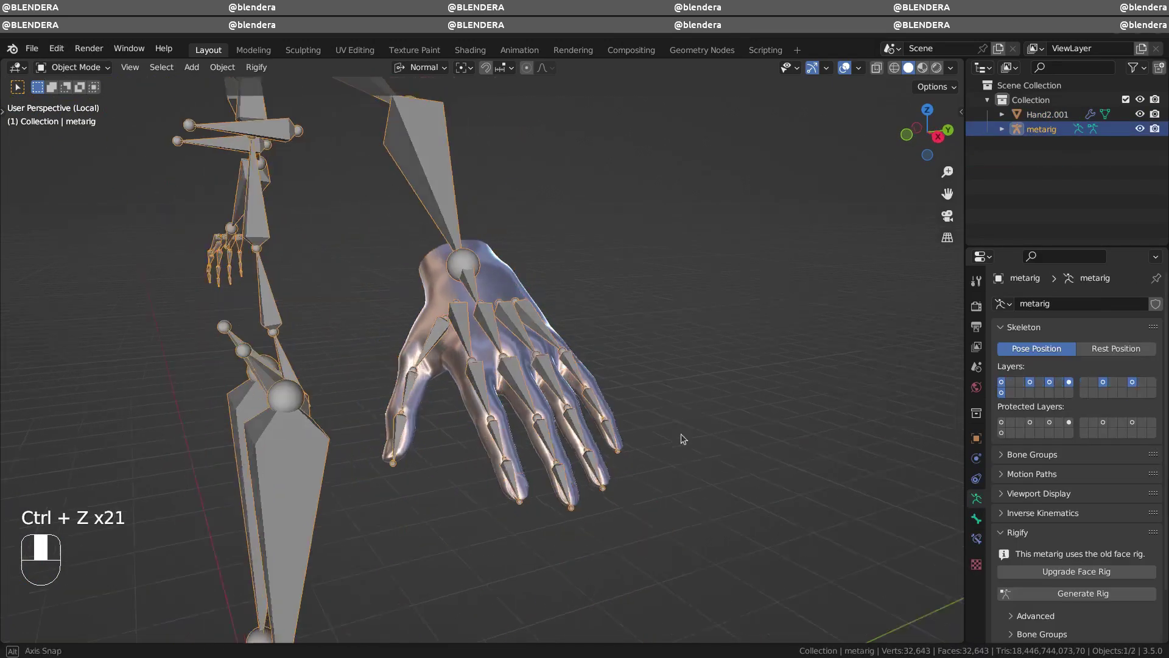
key(Tab)
middle_drag(492, 421, 519, 531)
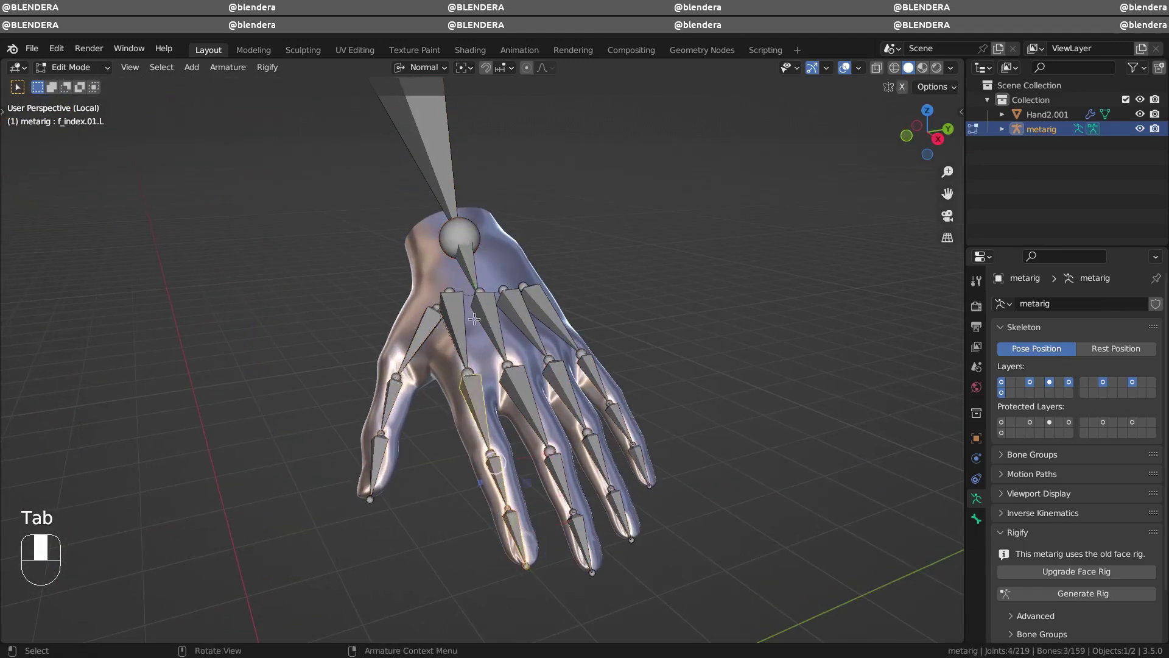
Recalculate the selected finger bones' roll and regenerate the Rigify rig from the metarig
click(225, 67)
mouse_move(247, 127)
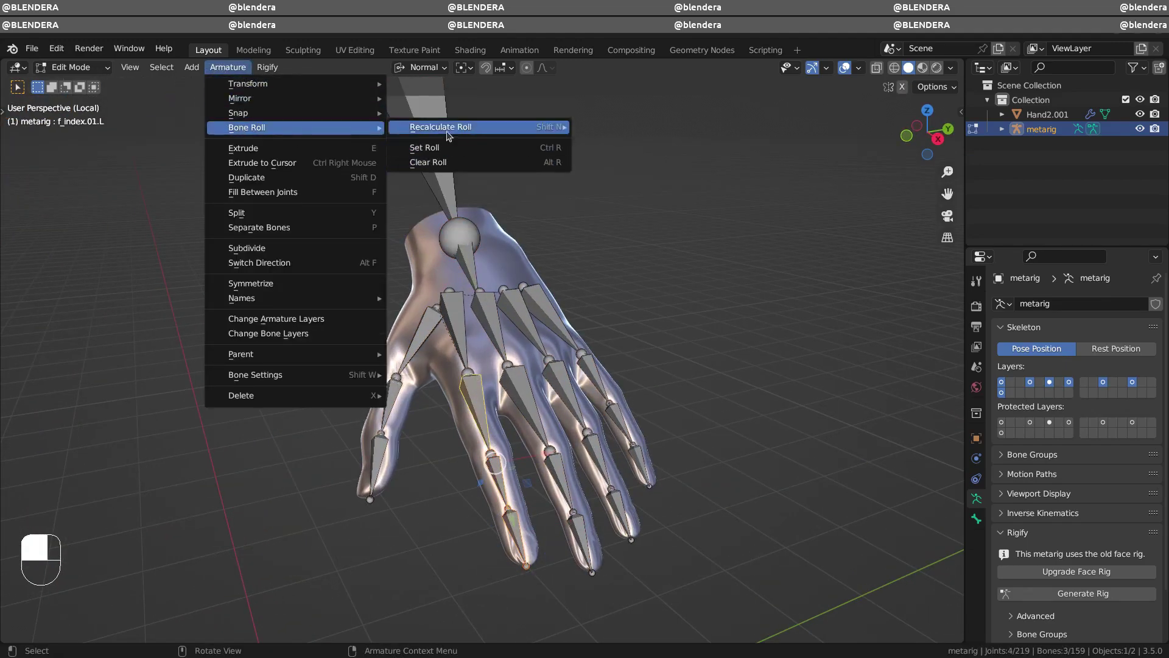
click(736, 216)
mouse_move(727, 234)
middle_down()
mouse_move(698, 340)
mouse_move(419, 525)
middle_up()
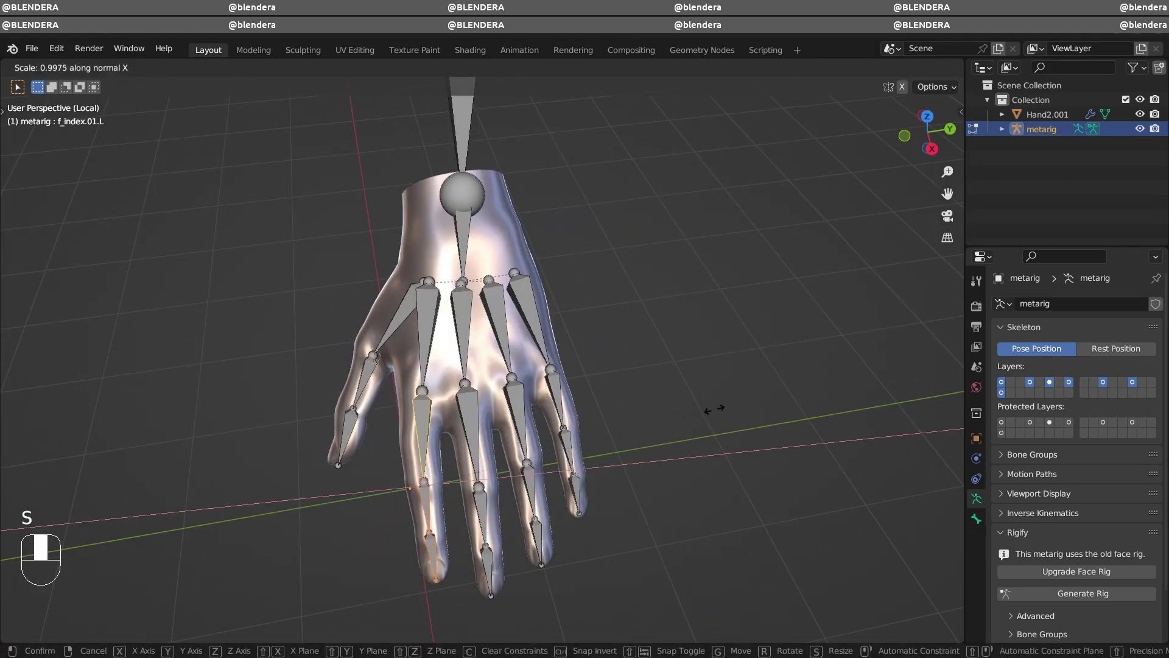
key(Tab)
click(1033, 591)
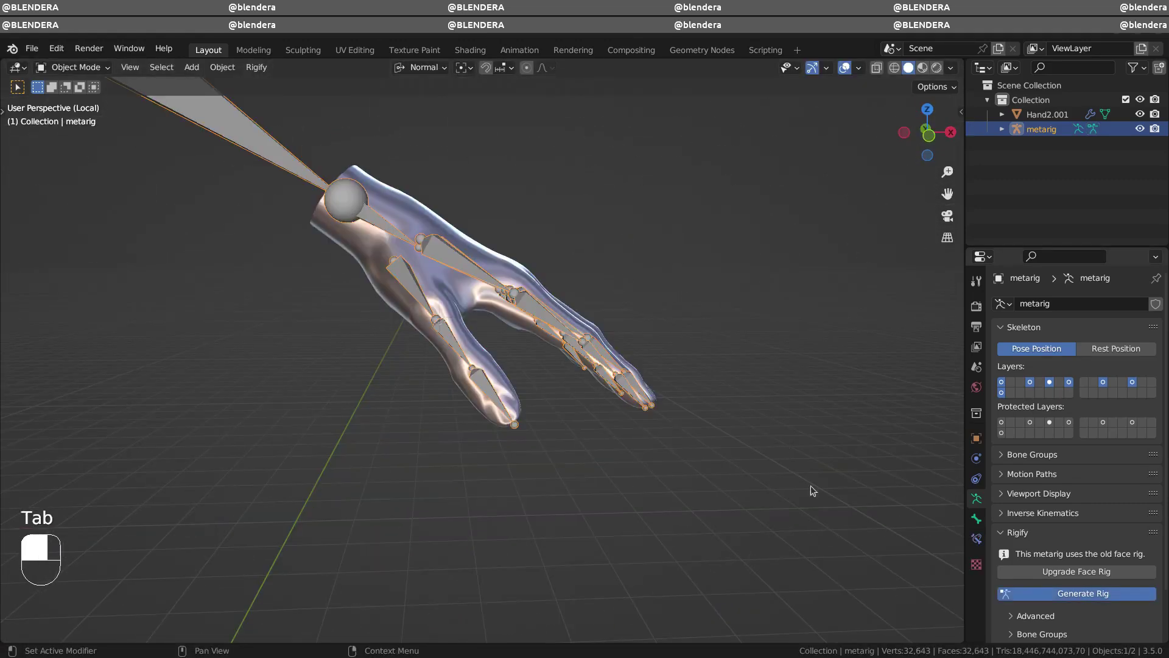
Hide the metarig and parent the hand mesh to the new rig with automatic weights
click(517, 296)
key(h)
click(652, 398)
shift+click(692, 414)
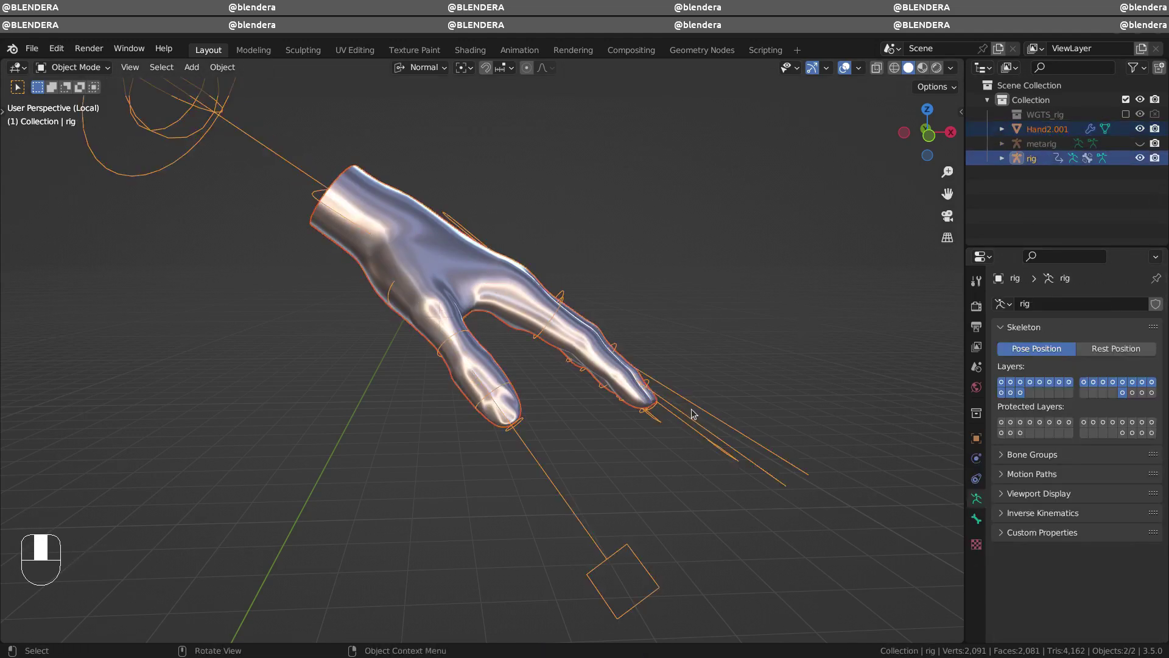
key(ctrl+p)
click(677, 411)
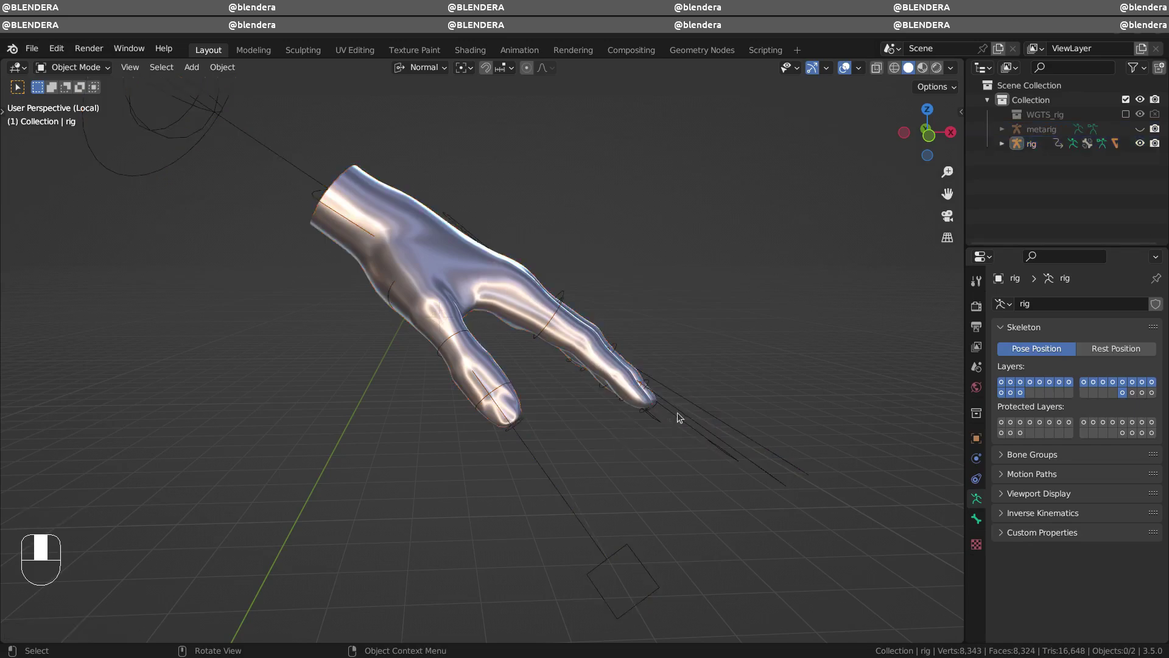
Put the rig in Pose Mode and curl the first finger by scaling its master control
click(102, 72)
click(67, 106)
mouse_move(426, 365)
middle_down()
mouse_move(680, 513)
mouse_move(596, 579)
mouse_move(703, 528)
middle_up()
key(KP_1)
key(s)
click(634, 430)
mouse_move(634, 430)
middle_down()
mouse_move(506, 397)
mouse_move(529, 505)
middle_up()
Curl the middle, ring and pinky fingers by scaling their master controls
click(559, 496)
key(s)
click(657, 396)
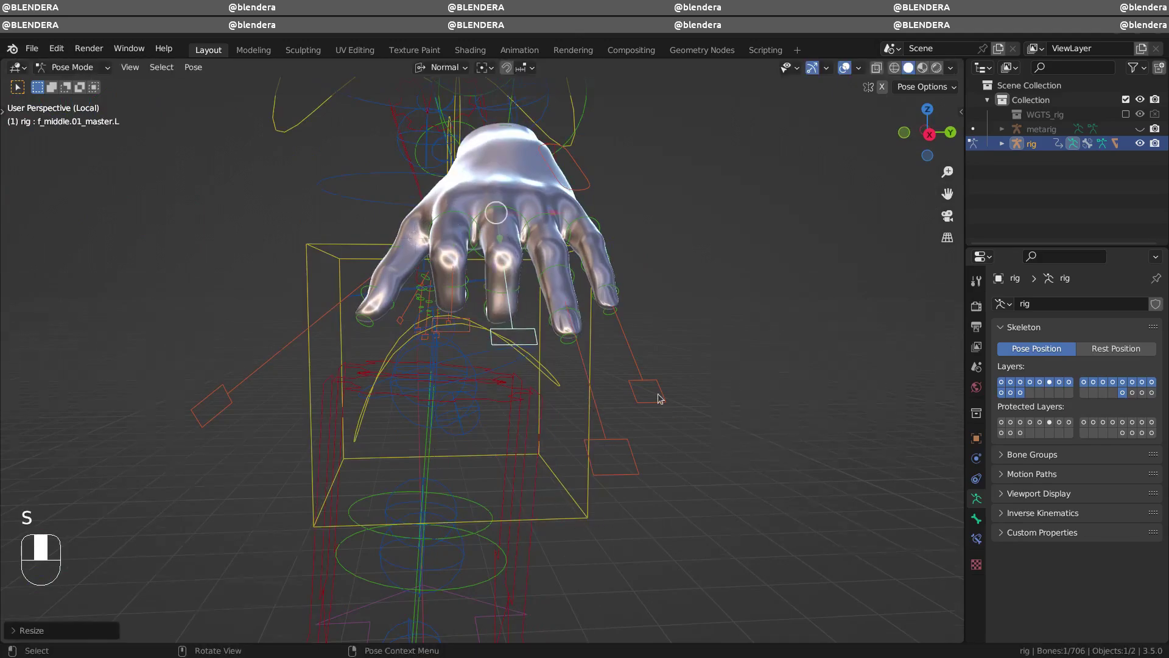
mouse_move(657, 396)
middle_down()
mouse_move(619, 405)
mouse_move(481, 500)
middle_up()
click(472, 496)
key(s)
click(463, 438)
middle_drag(463, 439, 429, 393)
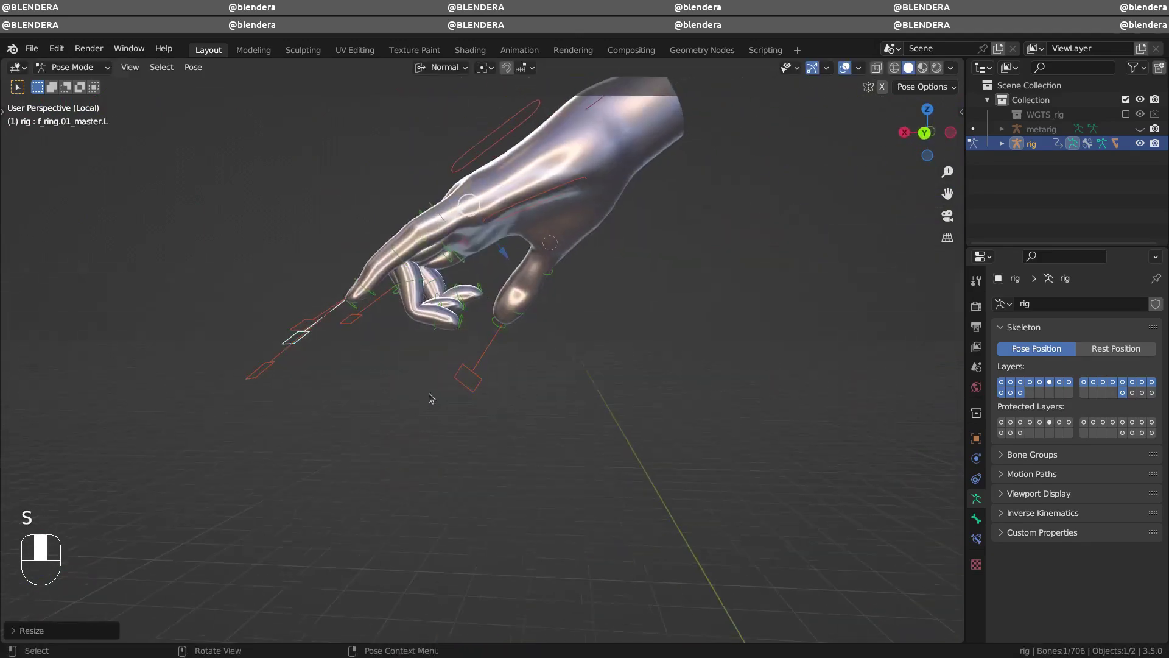
click(429, 392)
key(s)
mouse_move(262, 378)
middle_down()
mouse_move(645, 352)
mouse_move(819, 403)
middle_up()
Curl the thumb by scaling its master control
click(646, 524)
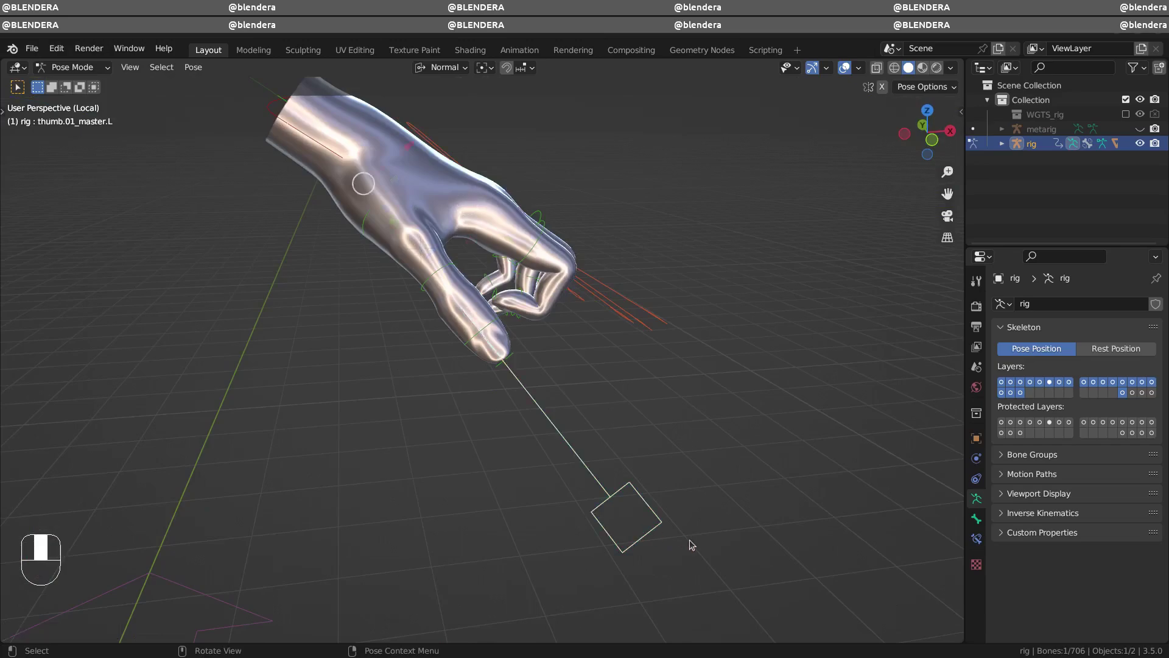
key(s)
click(587, 452)
middle_drag(587, 452, 435, 372)
key(s)
Rotate the middle finger's base bone inward toward a fist
click(631, 359)
key(KP_1)
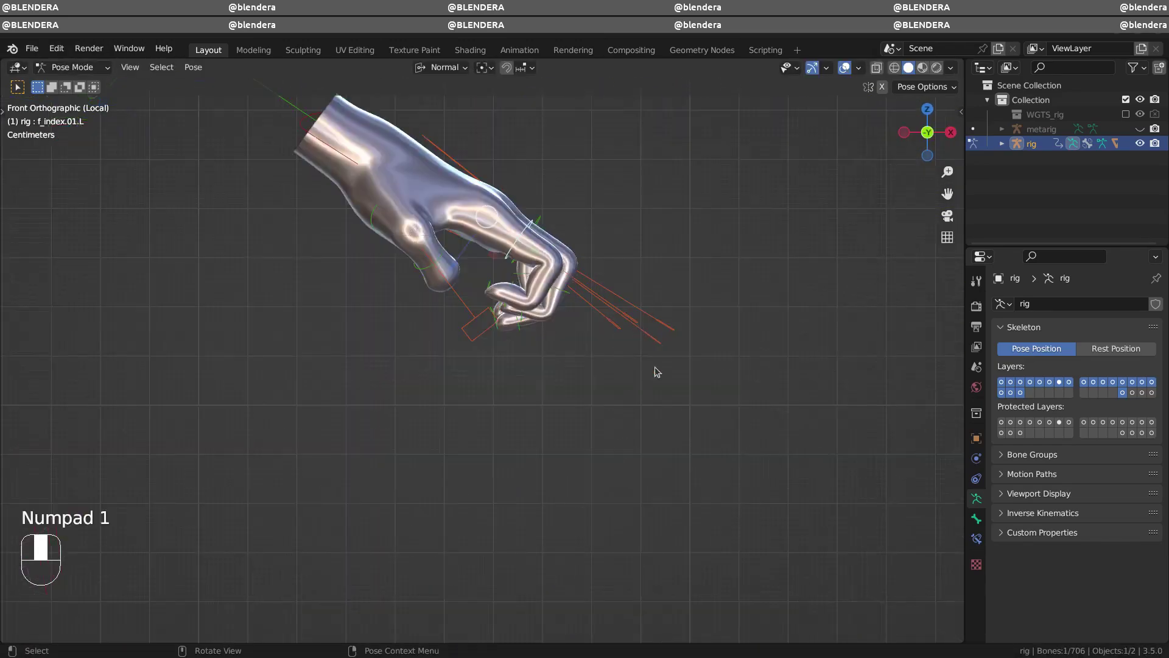
middle_drag(652, 370, 605, 386)
key(r)
key(KP_1)
middle_drag(582, 297, 723, 329)
key(r)
Rotate the ring and pinky base bones inward to close the fist
key(r)
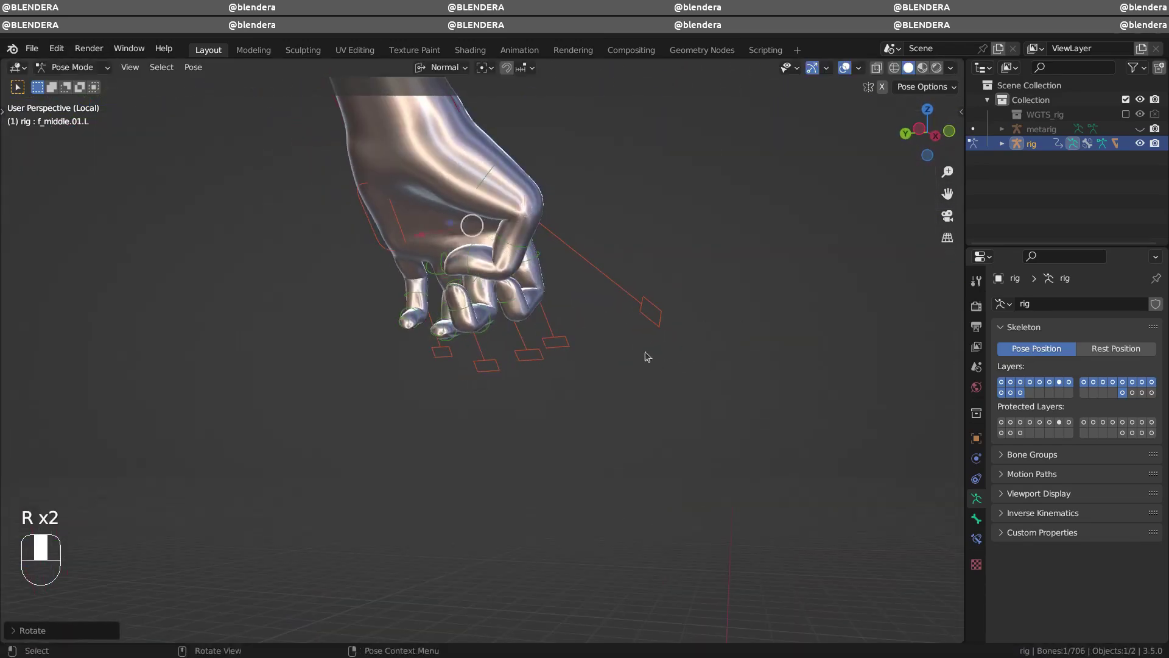
click(663, 370)
key(KP_1)
middle_drag(663, 370, 583, 268)
click(584, 268)
key(KP_1)
key(r)
mouse_move(616, 318)
middle_down()
mouse_move(603, 410)
mouse_move(600, 318)
middle_up()
key(r)
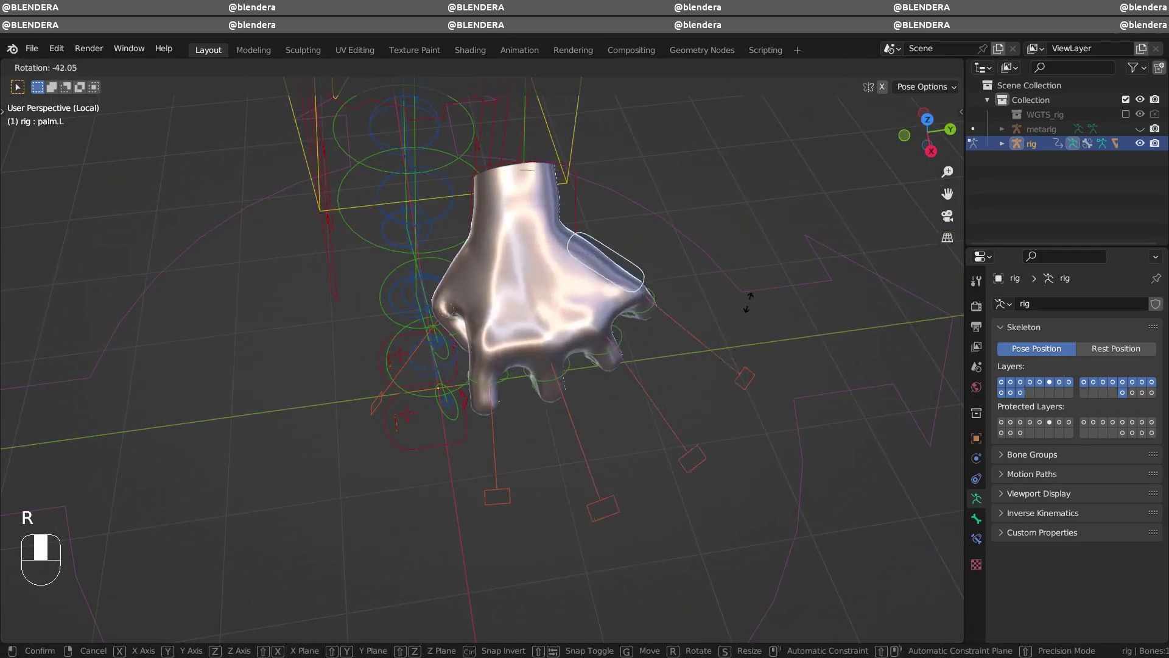